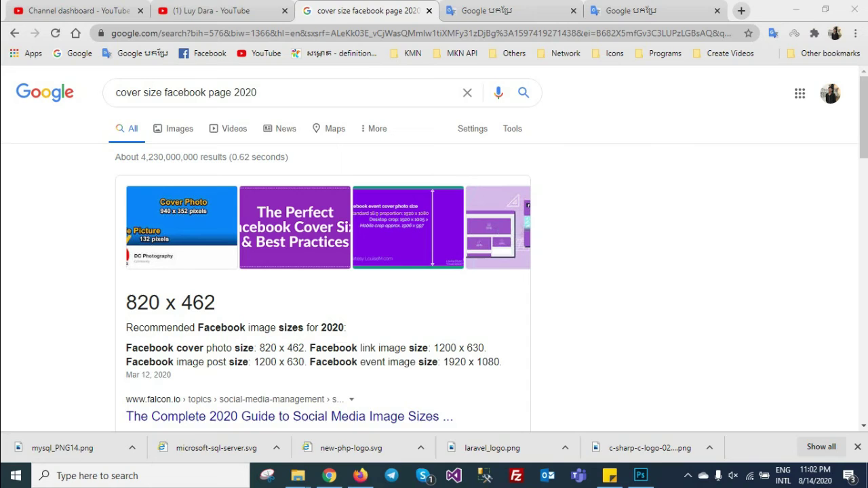
Step: Check the system tray, then scroll Google's results for the Facebook cover size
click(688, 475)
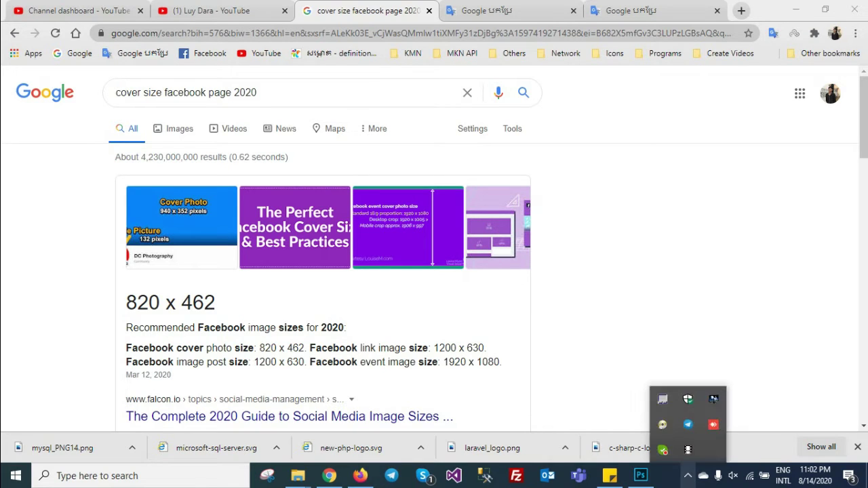
click(688, 476)
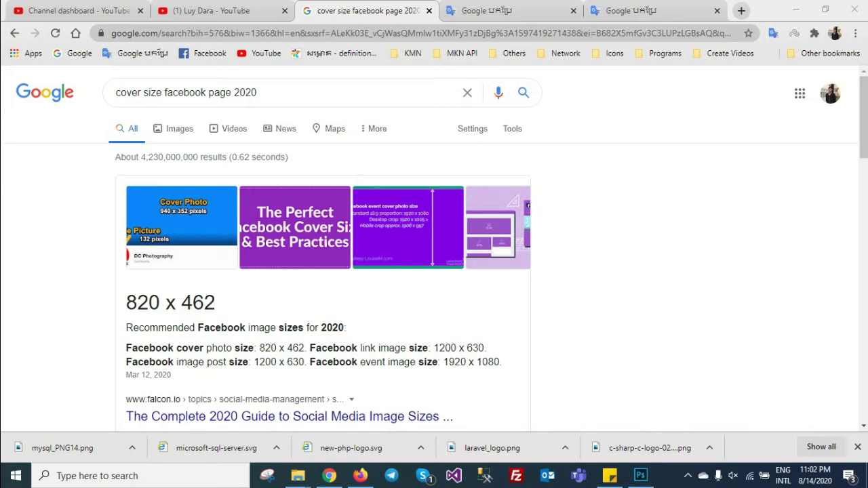
scroll(434, 271, down, 1)
scroll(434, 271, down, 2)
scroll(434, 271, up, 3)
Step: Highlight the 820 x 462 size in Google's answer box and return to Photoshop
drag(126, 303, 160, 302)
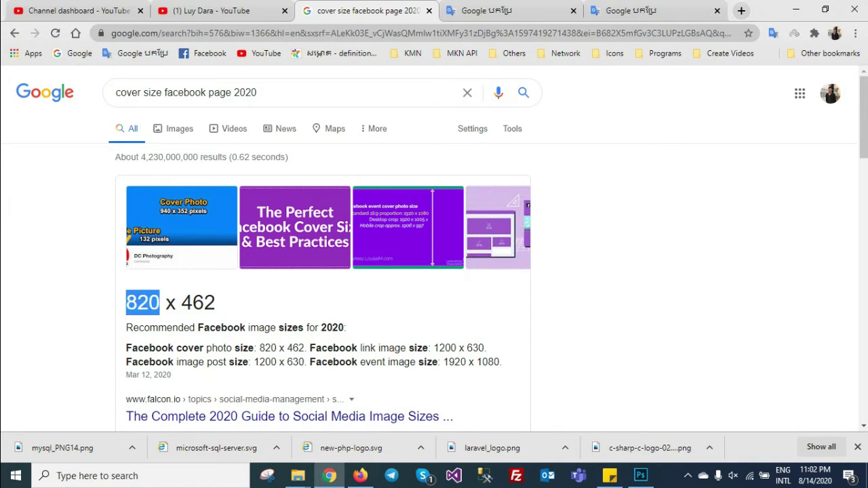
drag(182, 303, 215, 303)
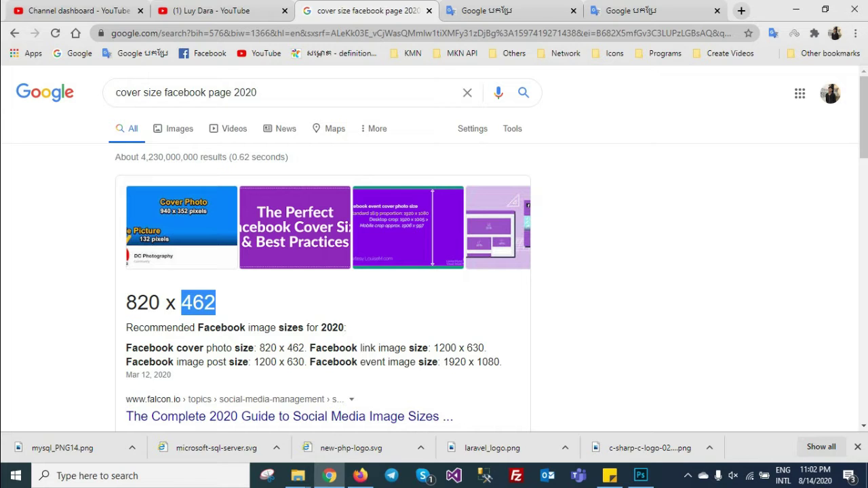
click(216, 302)
key(alt+Tab)
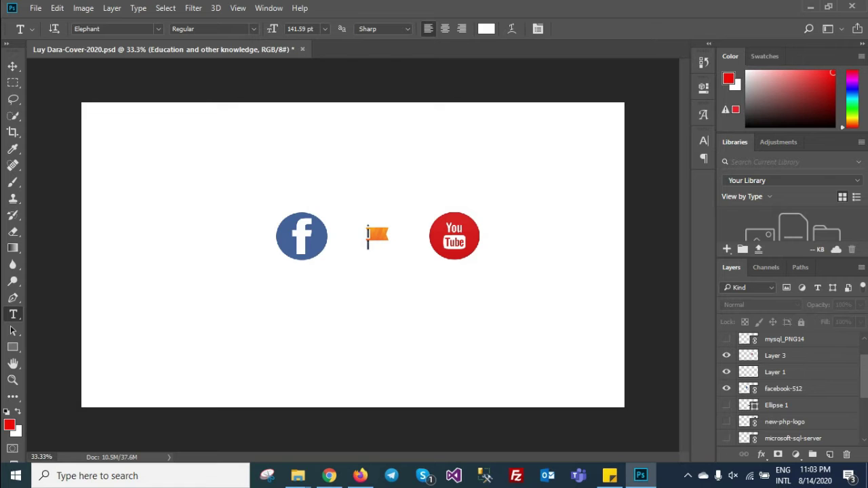
Step: Create a new 820 x 462 px, 300 ppi white document named Cover-Facebook-Page
key(alt+f)
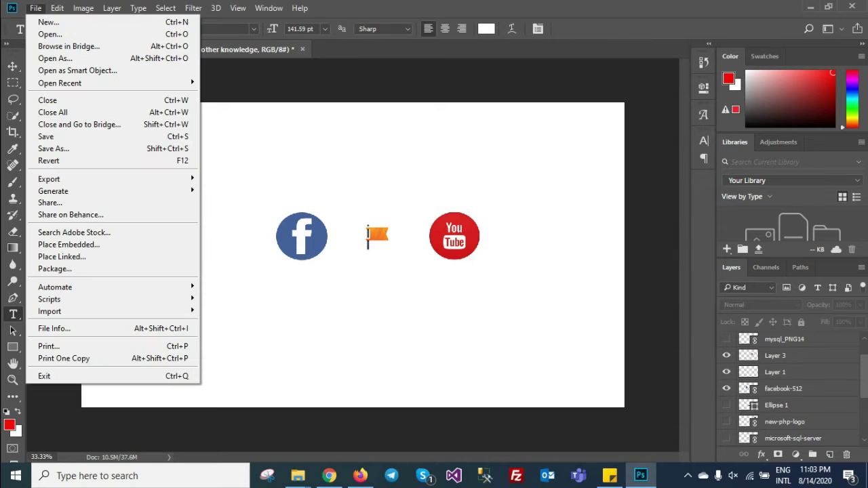
key(Return)
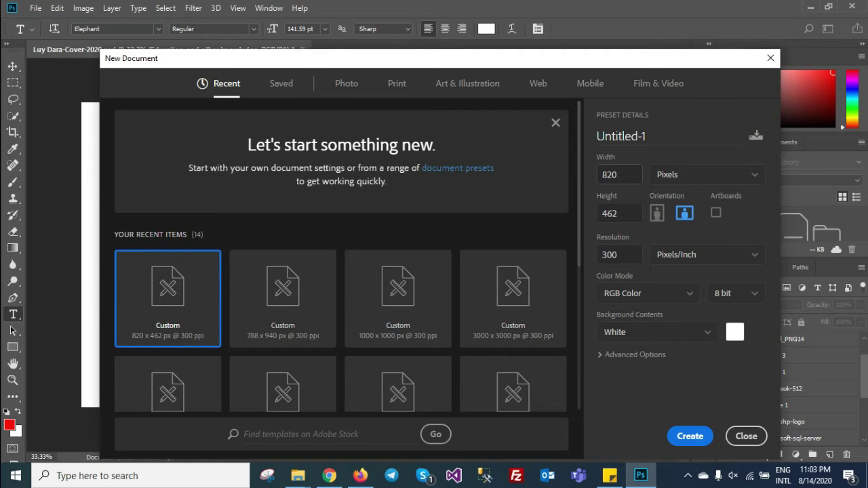
key(Tab)
key(Tab)
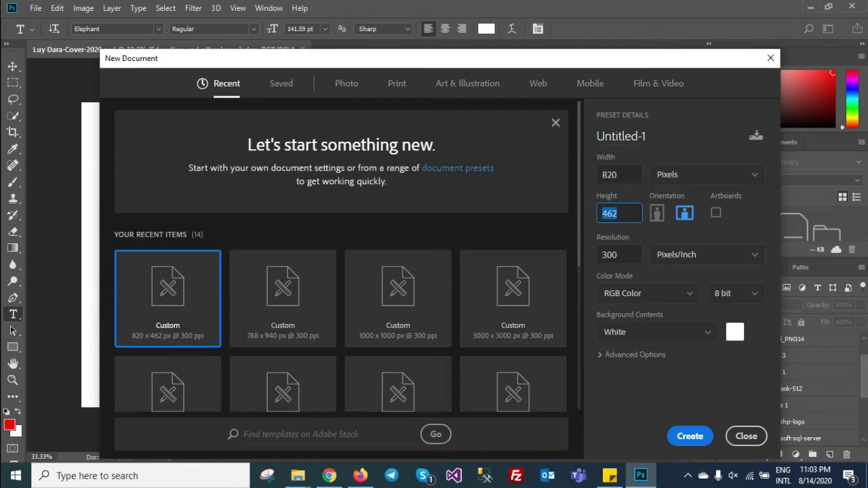
click(329, 476)
click(641, 475)
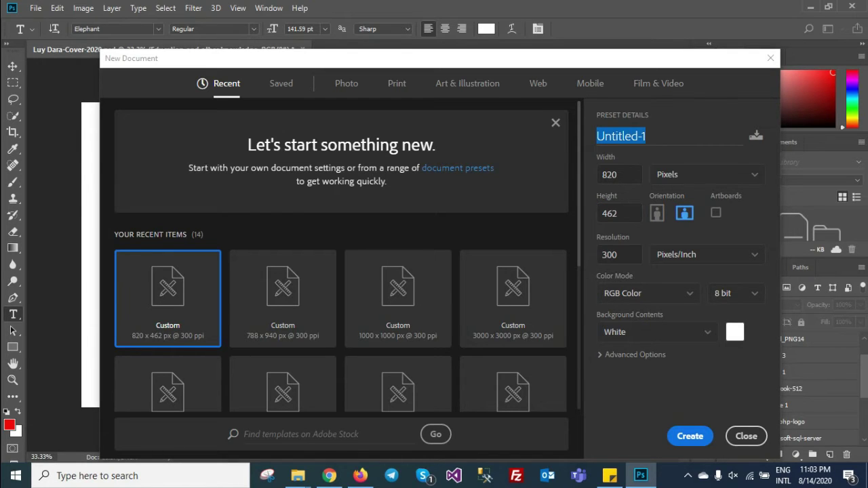
text(Cover)
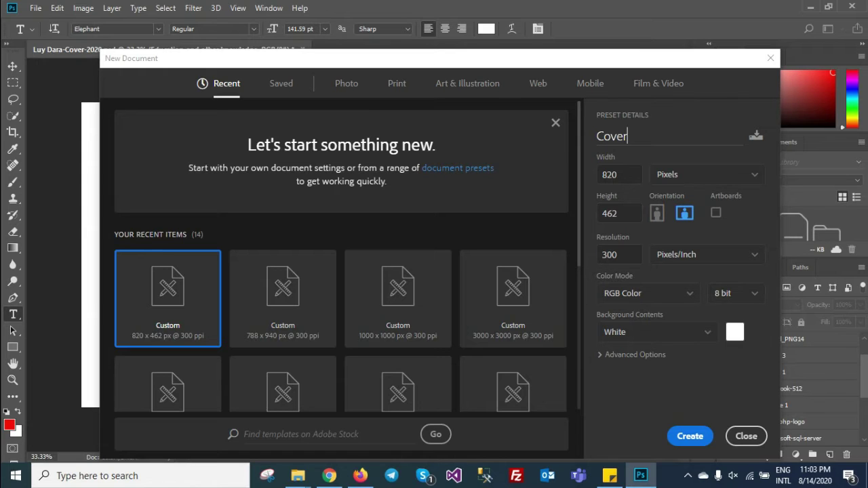
text(-Facebook)
text(-Page)
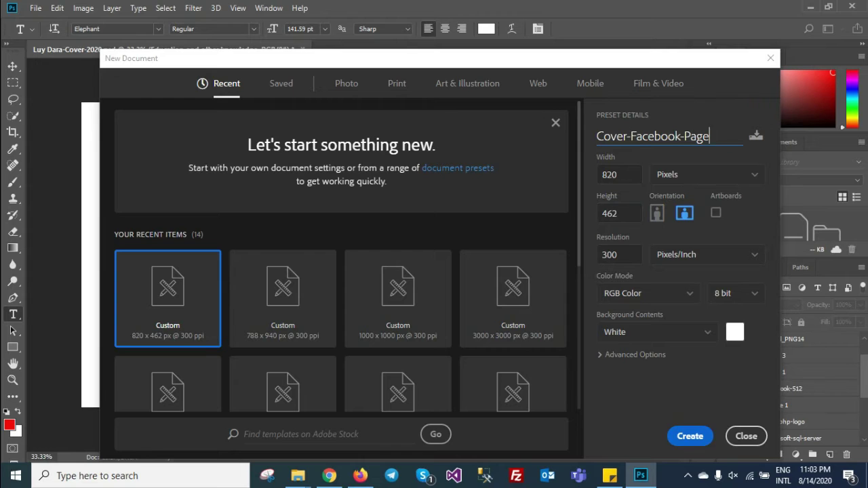
key(Return)
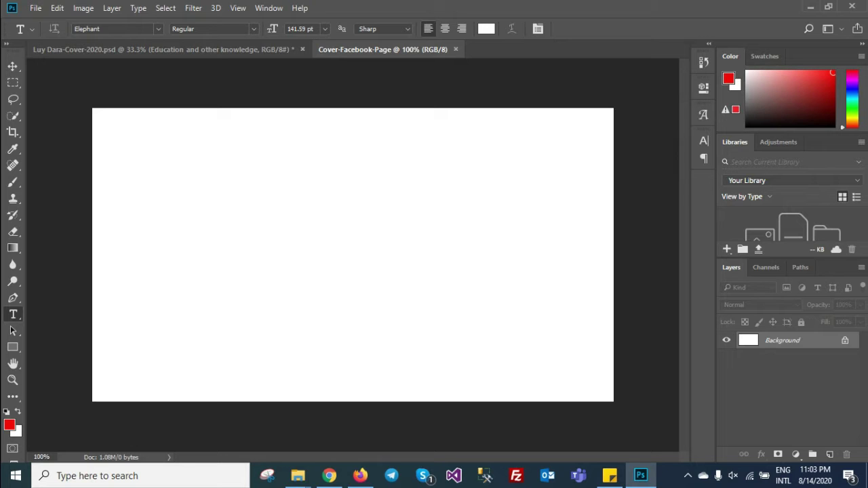
click(35, 8)
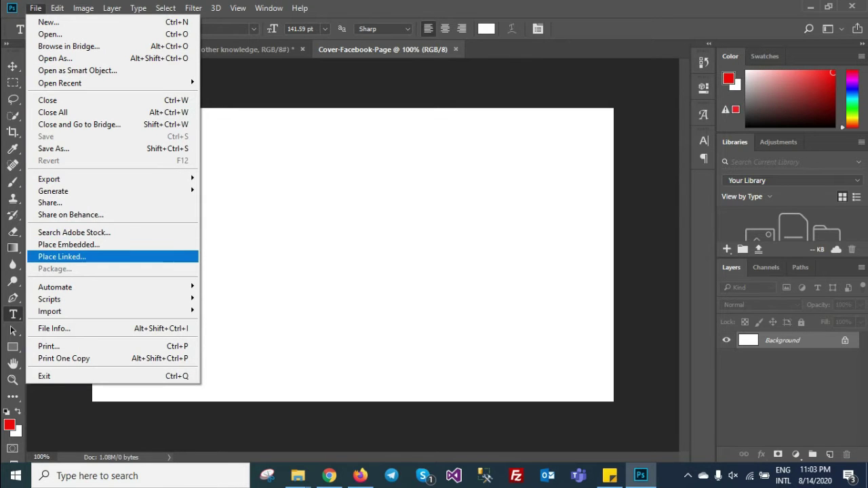
Step: Place 31561a0e87755ca.jpg as a linked layer and stretch it over the whole canvas
click(61, 256)
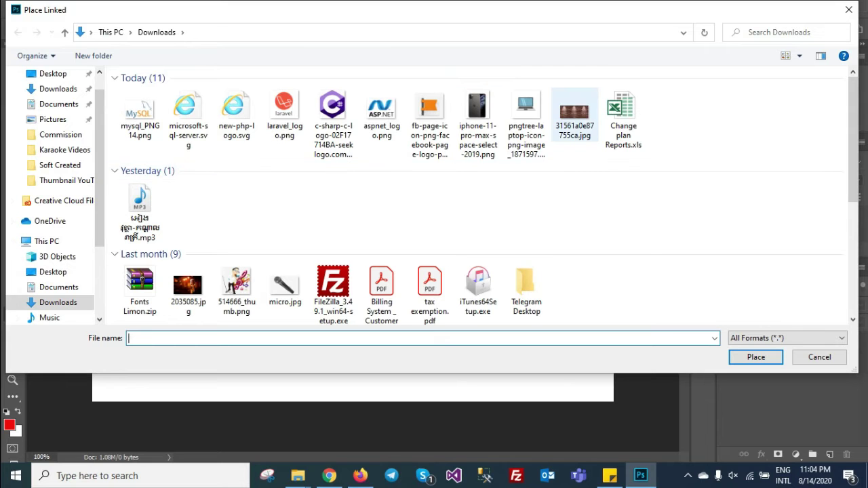
click(575, 112)
key(Return)
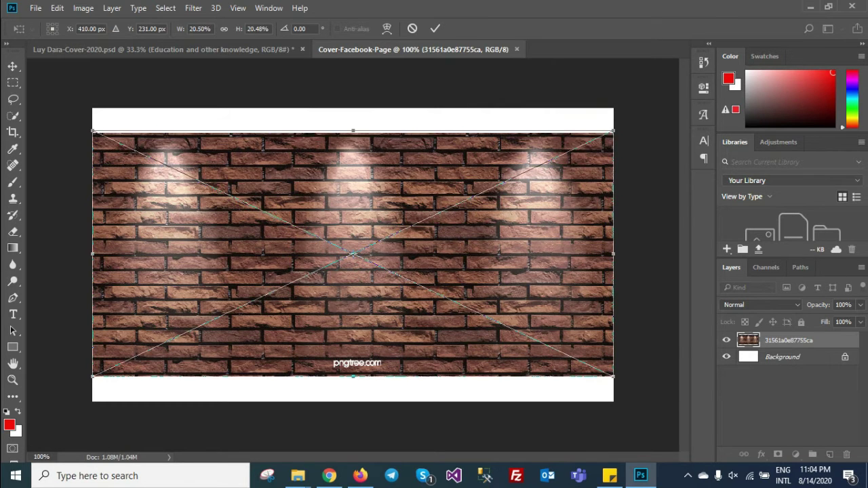
drag(611, 134, 611, 108)
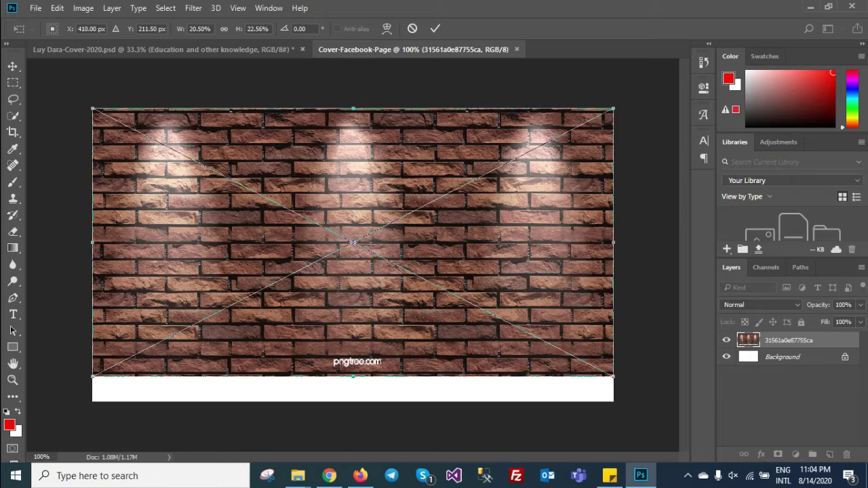
drag(353, 377, 352, 428)
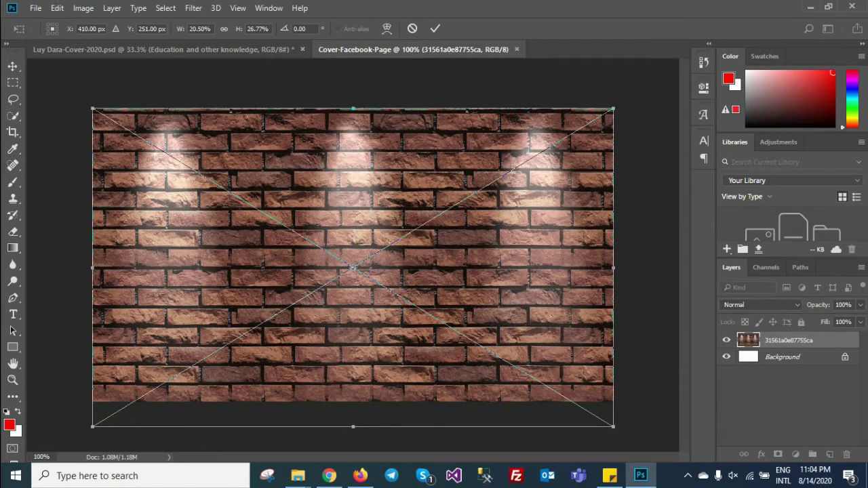
drag(613, 268, 619, 266)
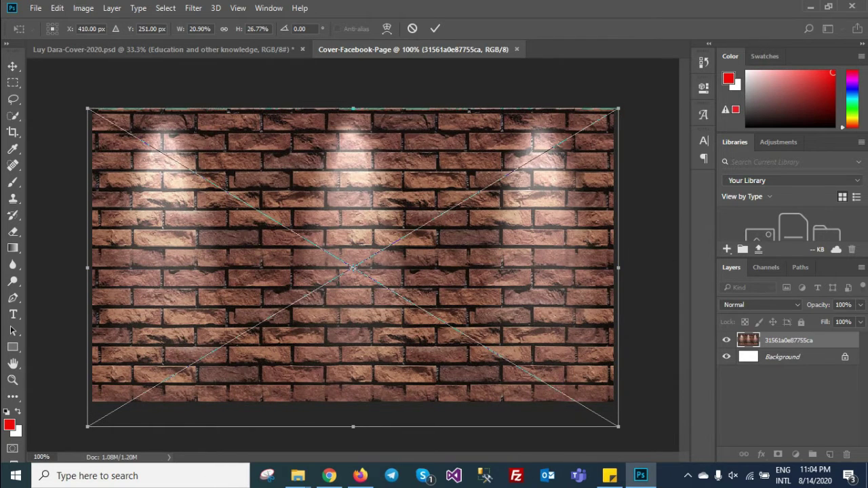
key(Return)
key(t)
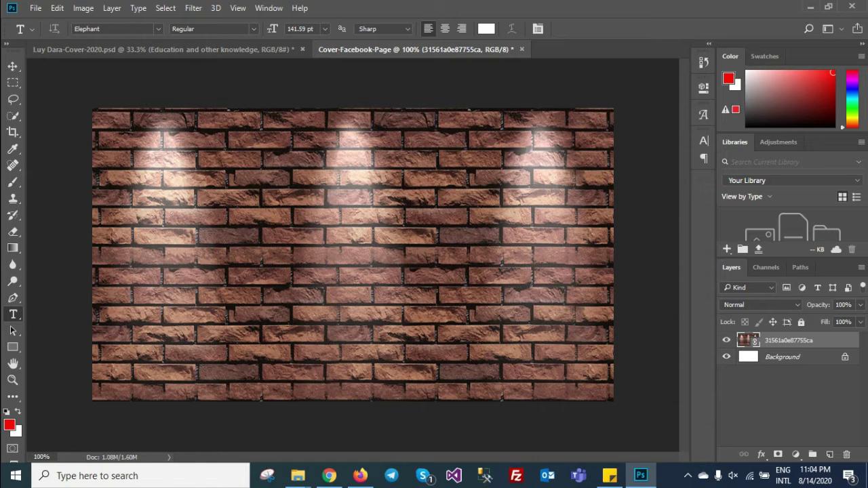
key(u)
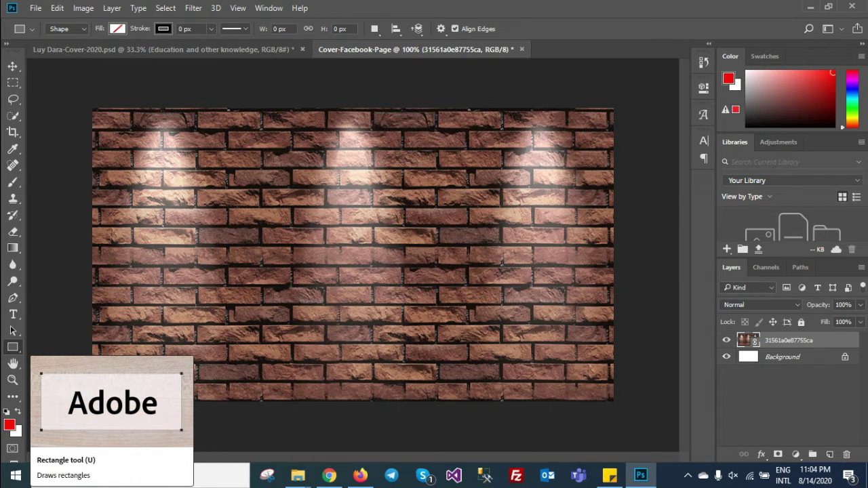
Step: Draw a rectangle spanning the entire canvas
click(474, 149)
click(511, 125)
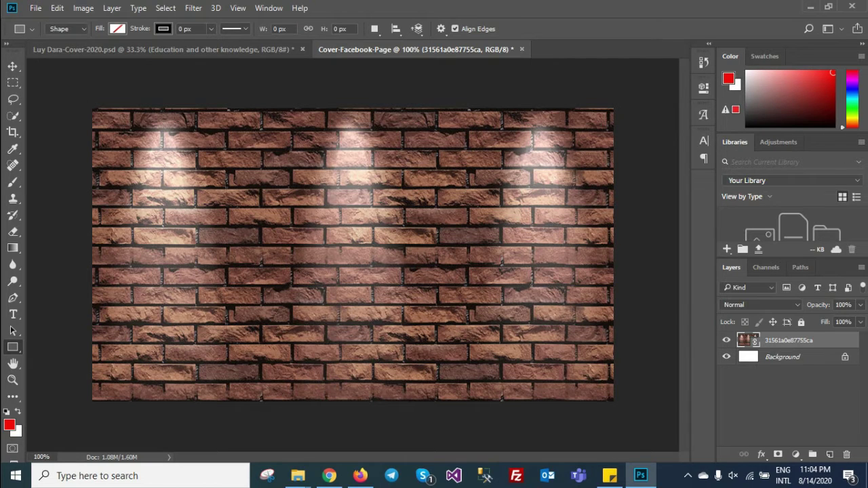
mouse_move(86, 104)
mouse_down()
mouse_move(623, 341)
mouse_move(619, 405)
mouse_up()
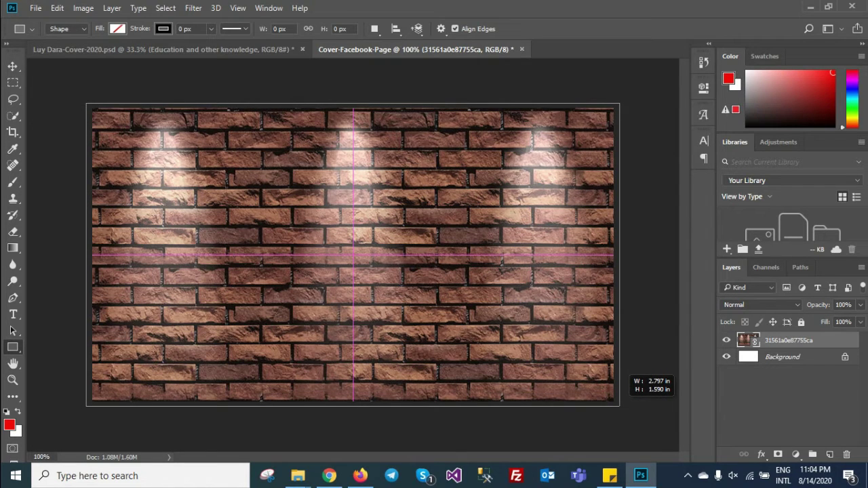
drag(619, 406, 619, 406)
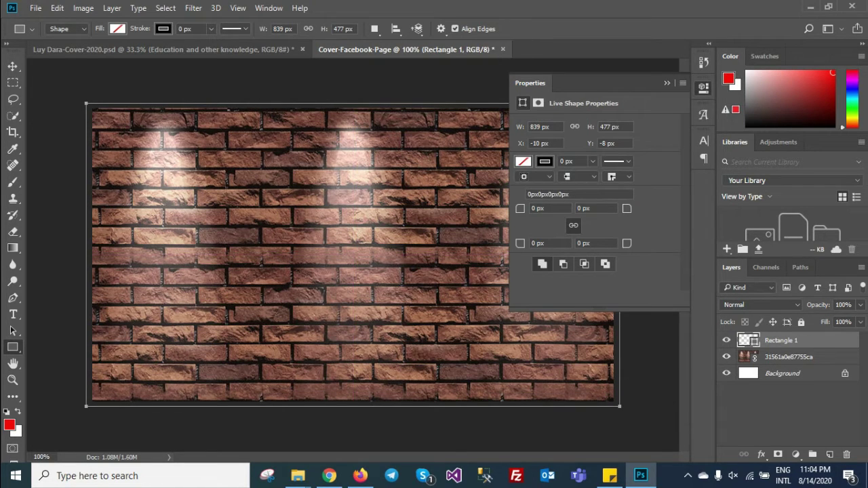
Step: Give the rectangle a white fill and no stroke
click(523, 162)
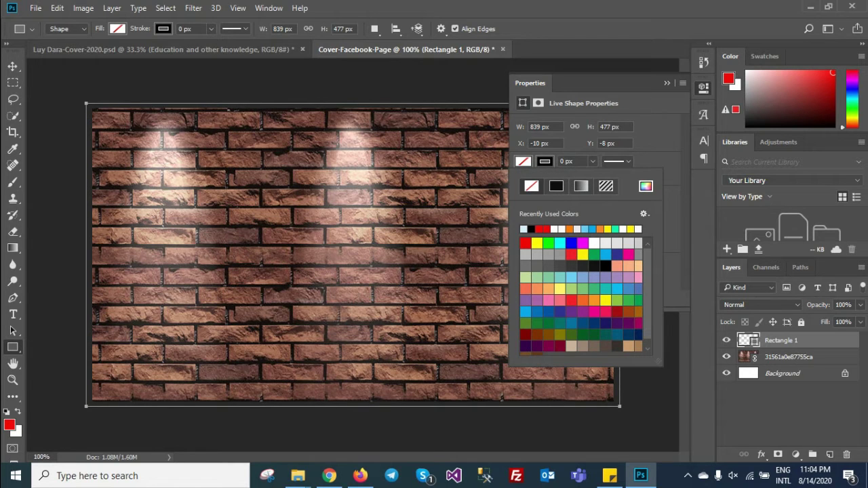
click(593, 243)
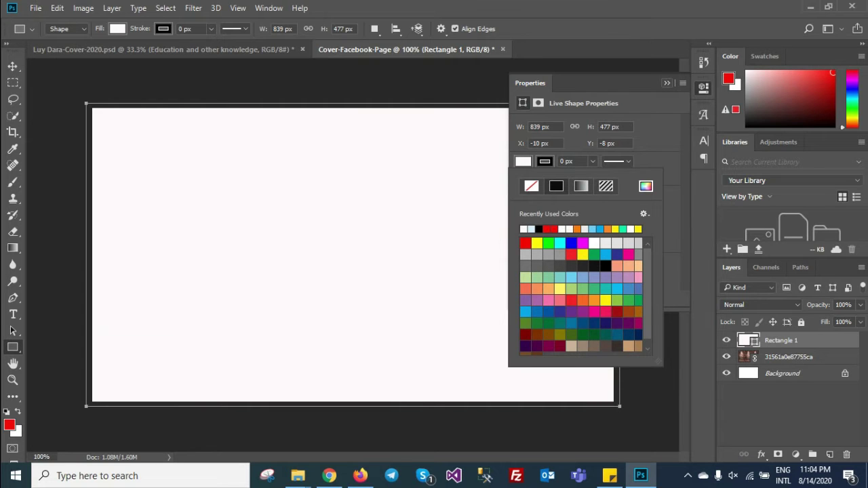
click(667, 83)
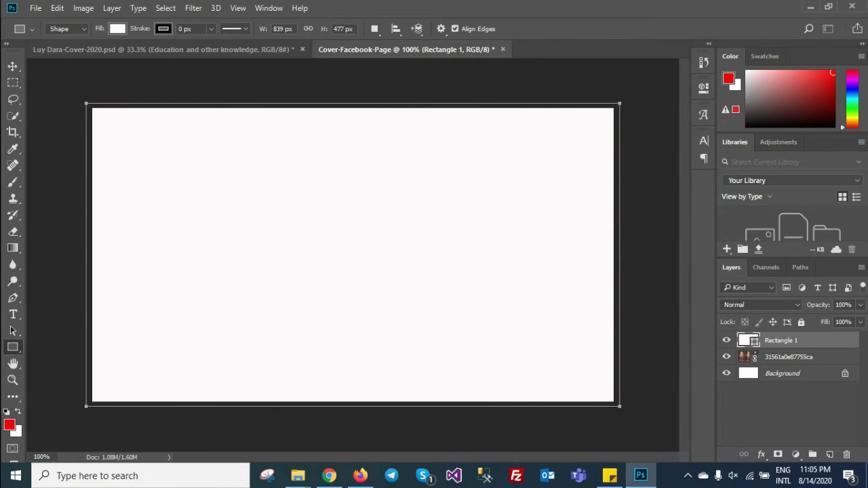
click(117, 29)
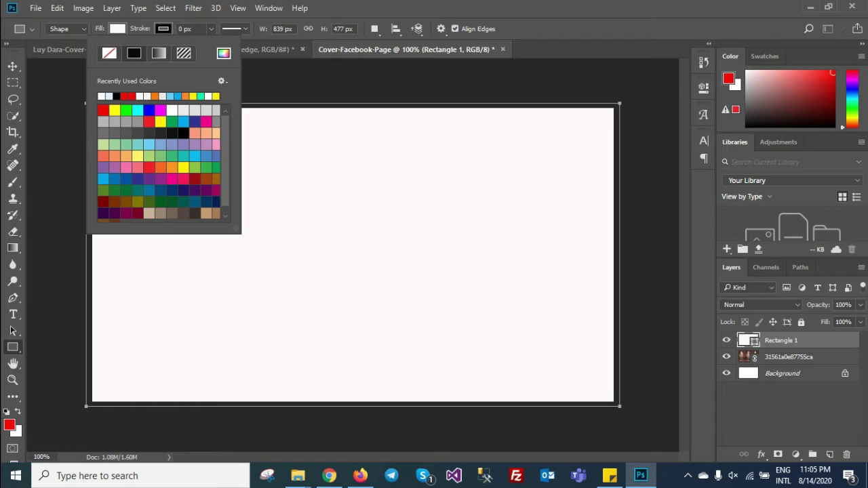
click(109, 52)
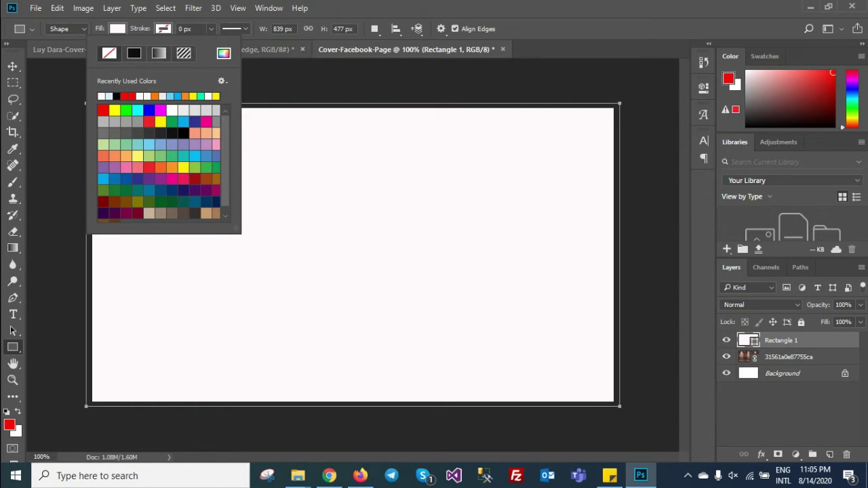
key(v)
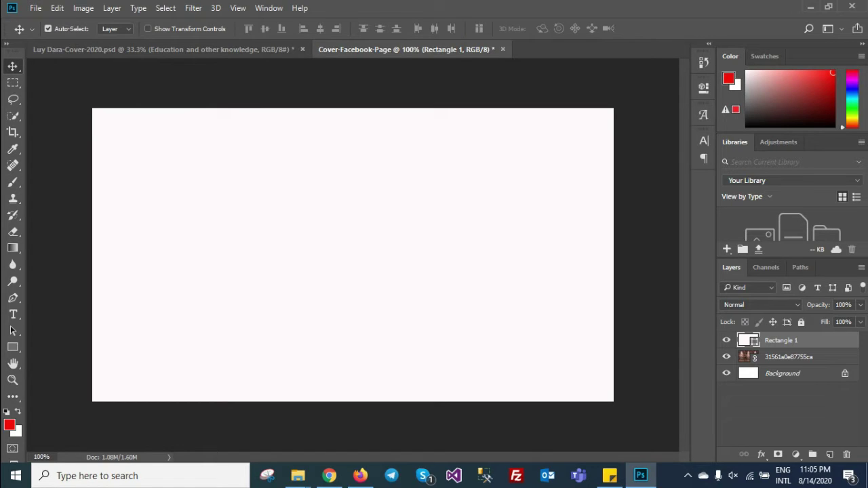
Step: Set the Rectangle 1 layer's opacity to 50% in the Layers panel
key(9)
key(6)
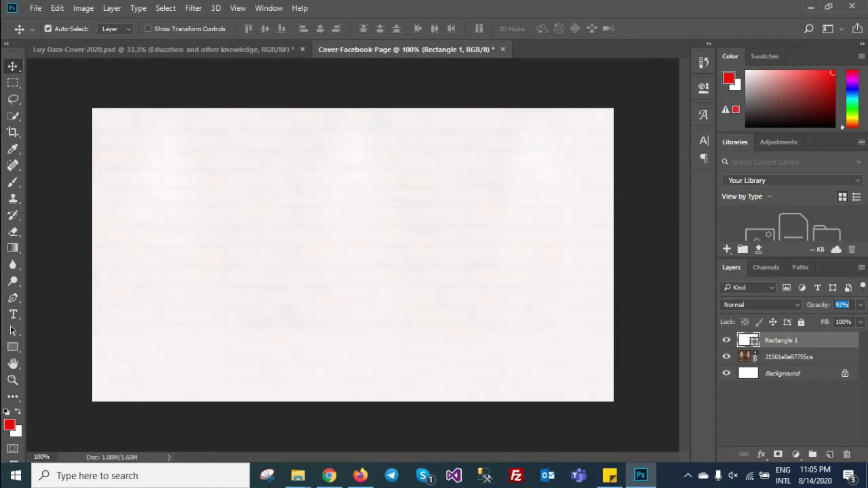
key(7)
key(9)
key(Down)
key(Down)
key(Down)
key(Down)
key(Down)
key(Down)
key(Down)
key(Down)
key(Down)
key(Down)
key(Down)
key(Down)
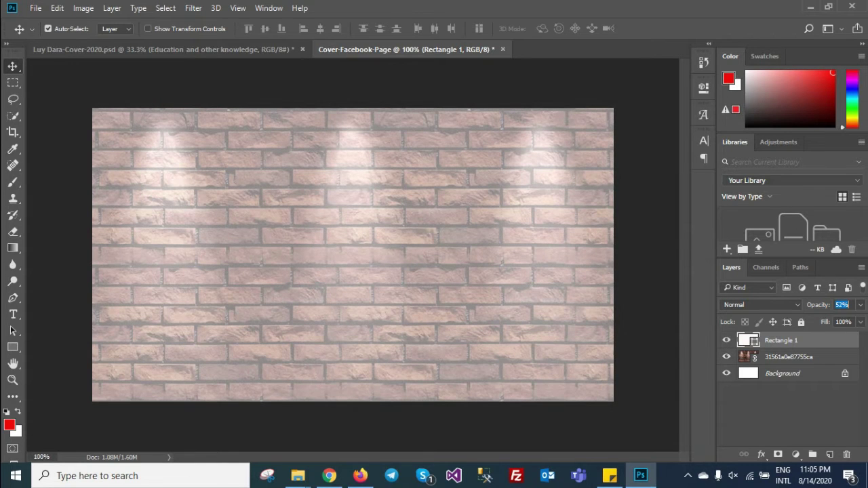
text(50)
key(Return)
click(35, 8)
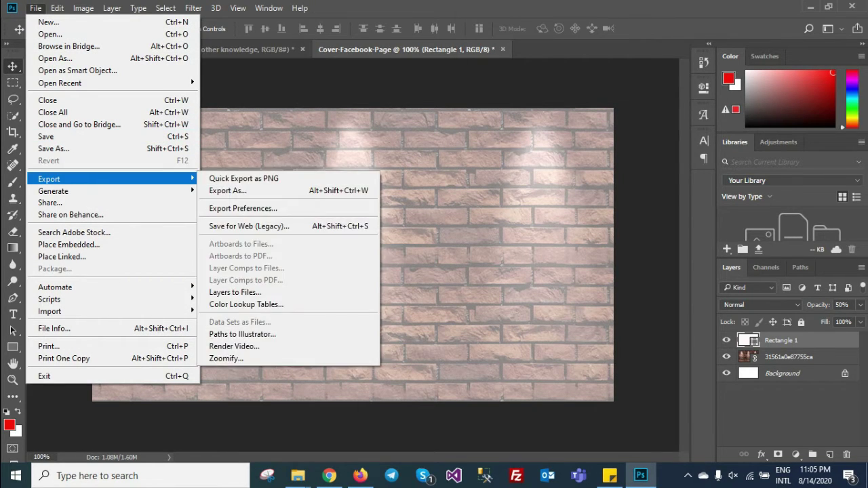
Step: Place mysql_PNG14.png as a linked layer, scaled small at the top-left of the cover
click(62, 256)
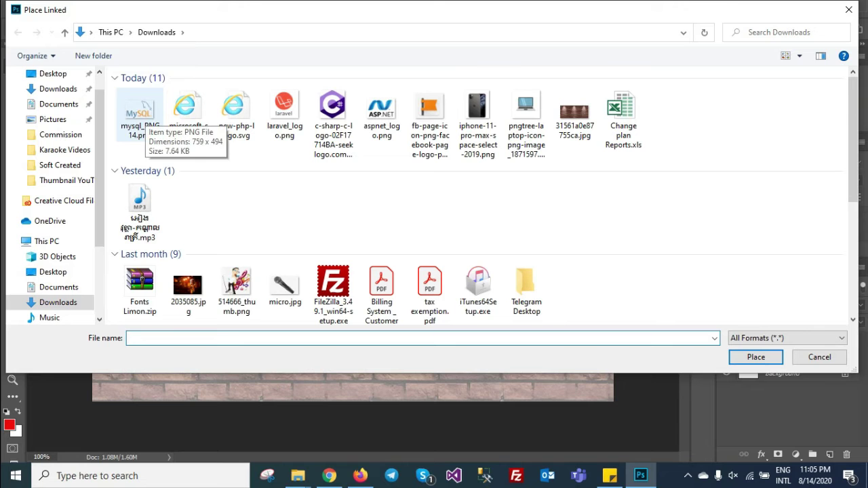
double_click(139, 114)
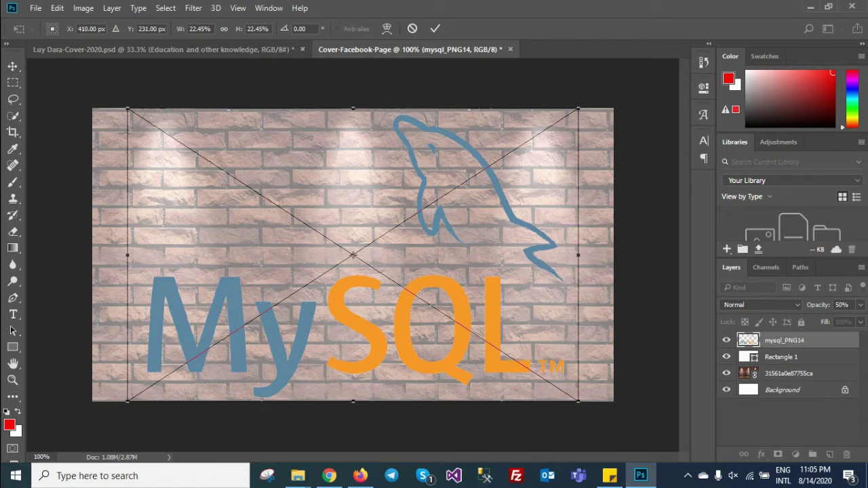
drag(578, 400, 541, 376)
drag(463, 299, 392, 251)
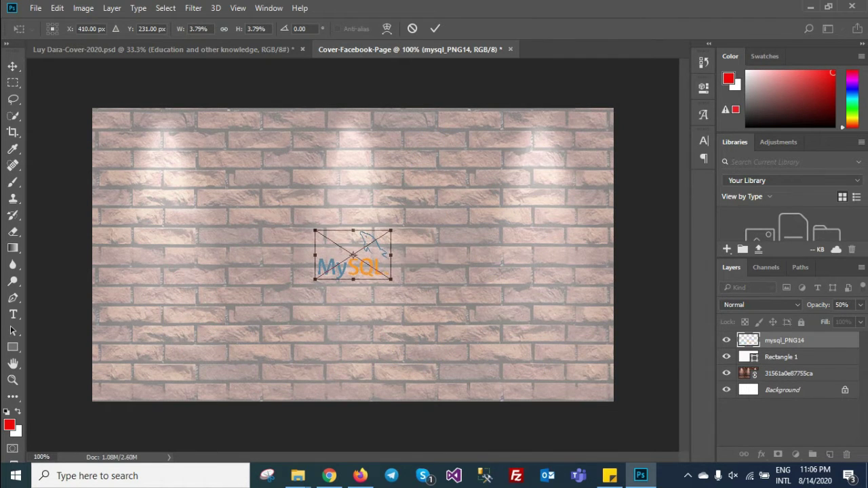
mouse_move(362, 235)
mouse_down()
mouse_move(170, 141)
mouse_move(179, 134)
mouse_up()
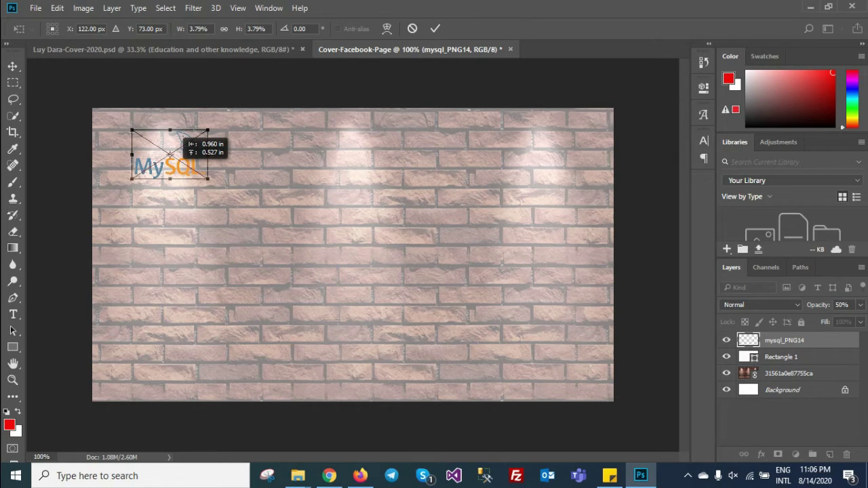
drag(170, 154, 170, 155)
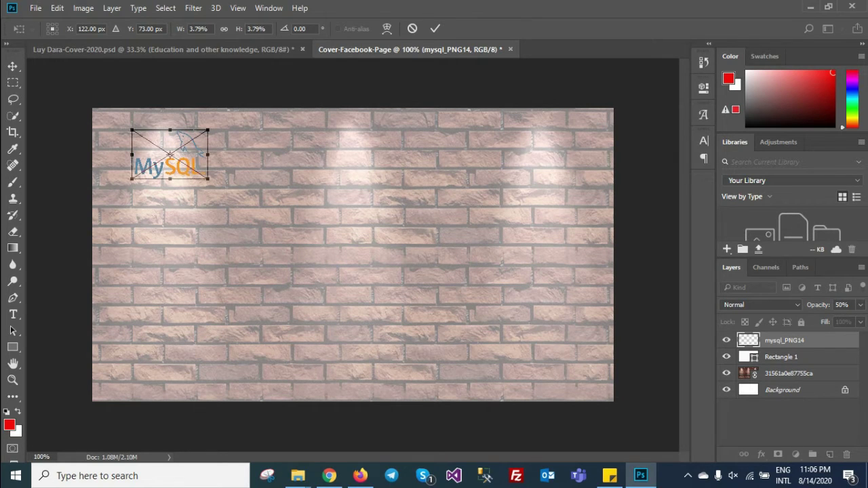
click(435, 27)
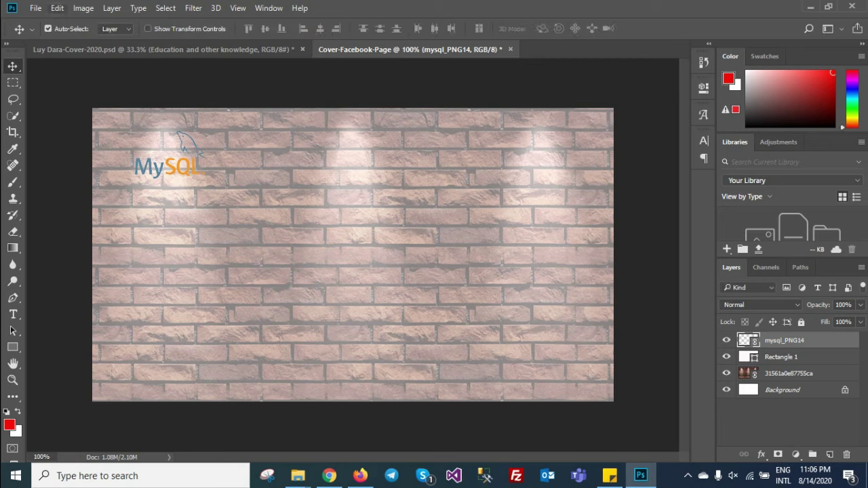
click(35, 8)
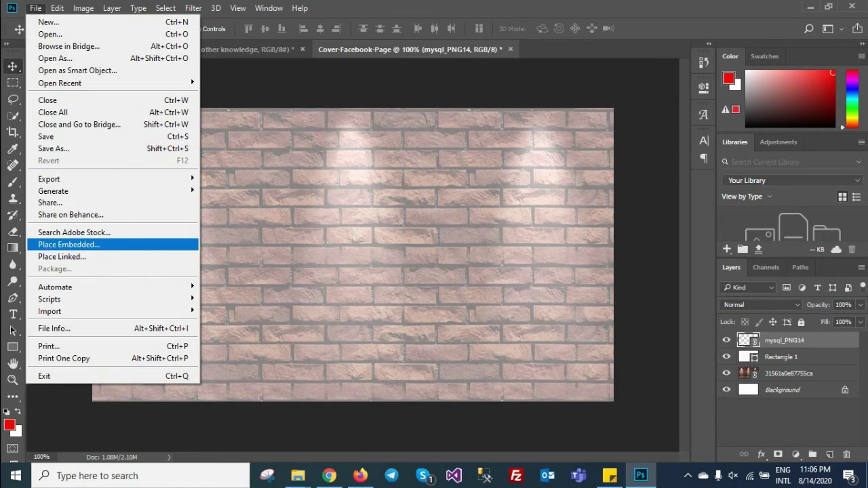
Step: Place microsoft-sql-server.svg, shrink it, and position it right of the MySQL logo
click(61, 256)
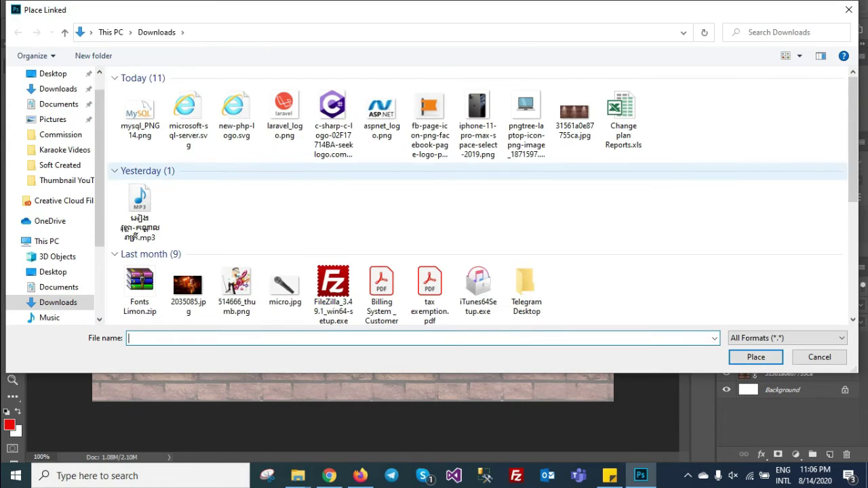
double_click(188, 119)
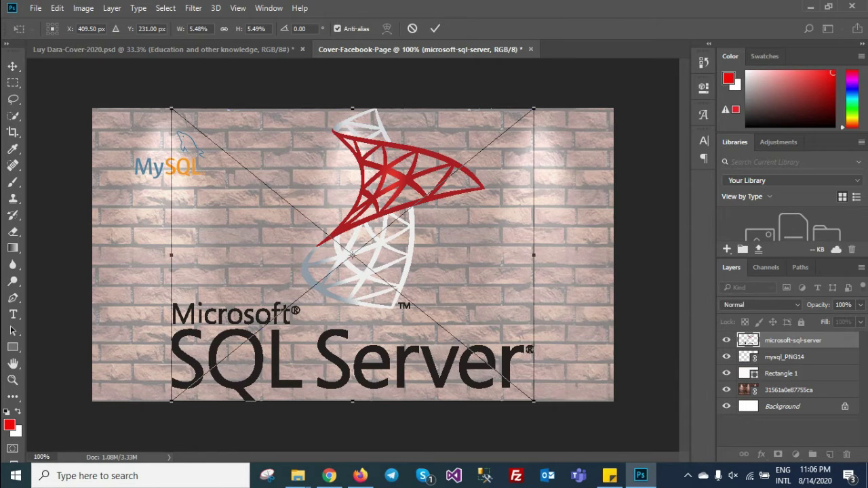
drag(534, 109, 504, 132)
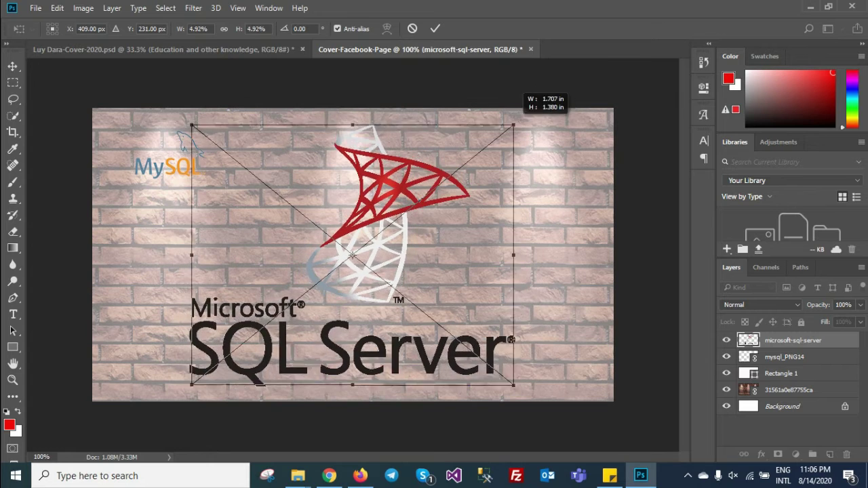
drag(504, 132, 497, 131)
drag(201, 377, 171, 401)
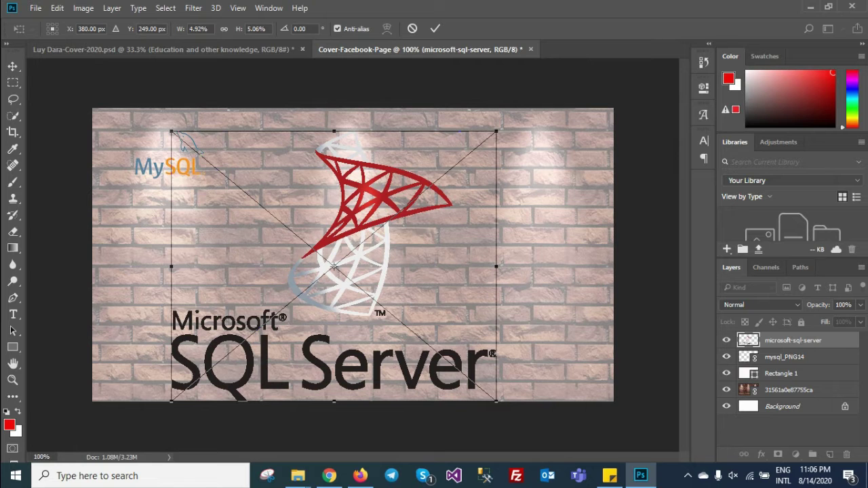
drag(497, 131, 378, 229)
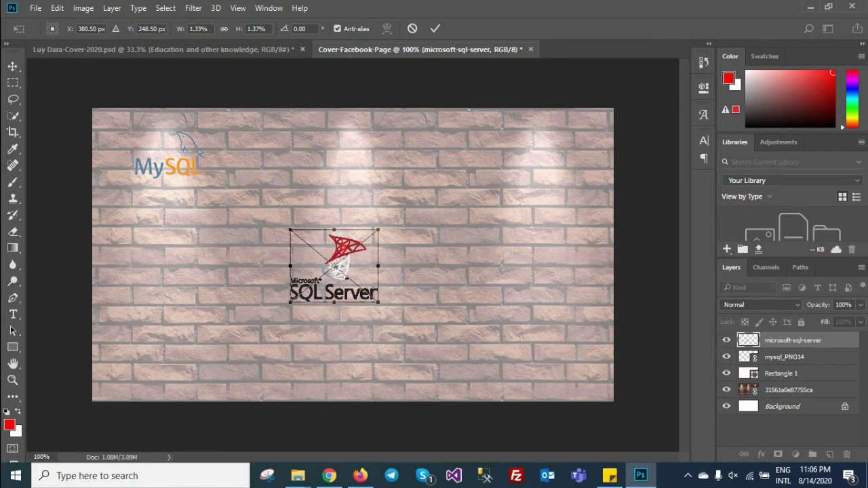
drag(357, 262, 292, 159)
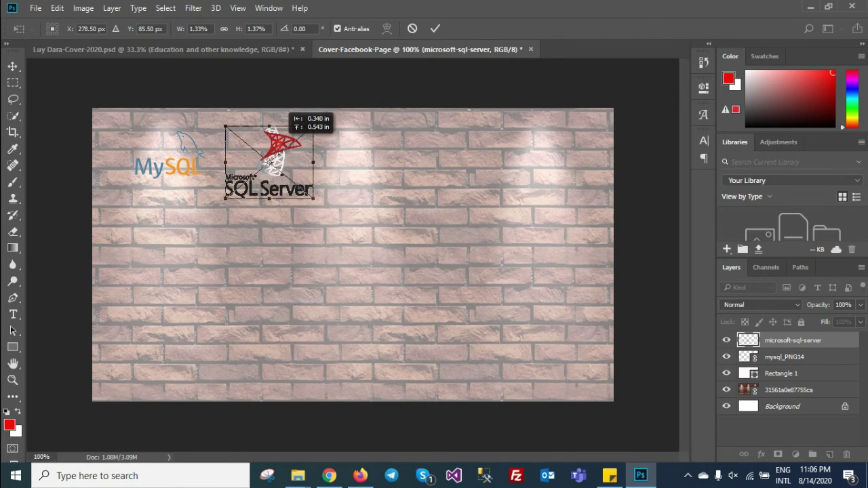
mouse_move(313, 162)
mouse_down()
mouse_move(264, 161)
mouse_move(261, 179)
mouse_up()
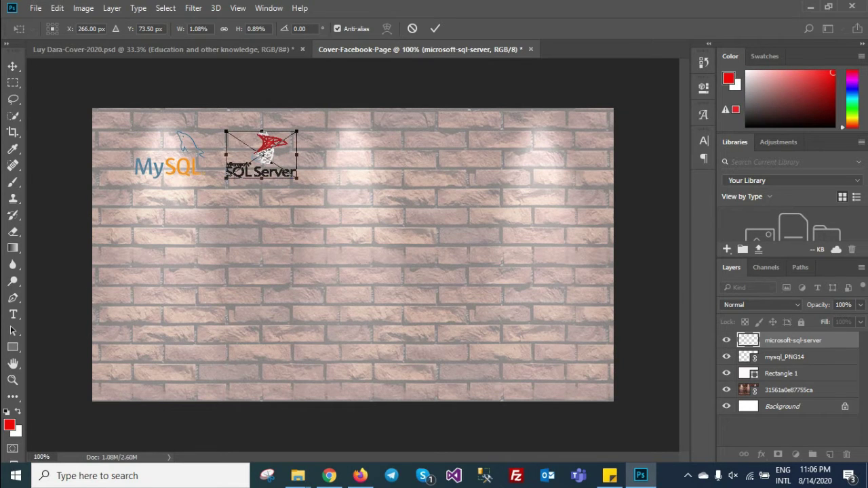
click(435, 28)
click(35, 8)
Step: Place new-php-logo.svg, shrink it, and line it up right of SQL Server
click(67, 268)
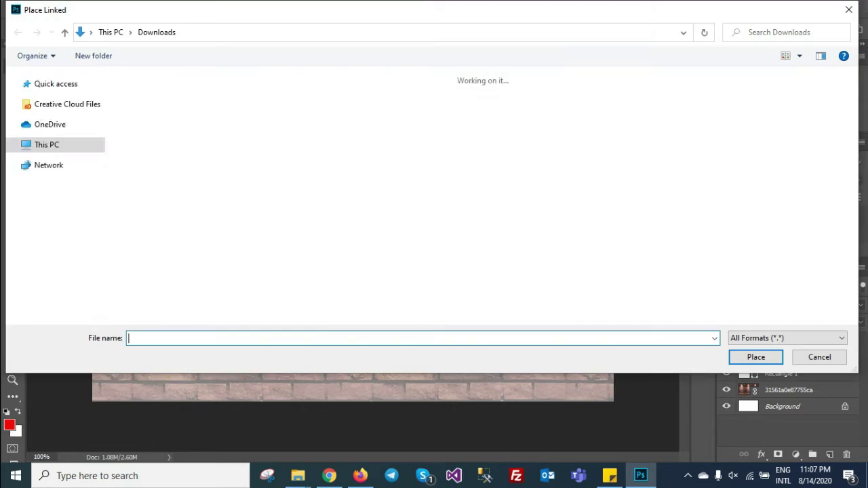
double_click(236, 117)
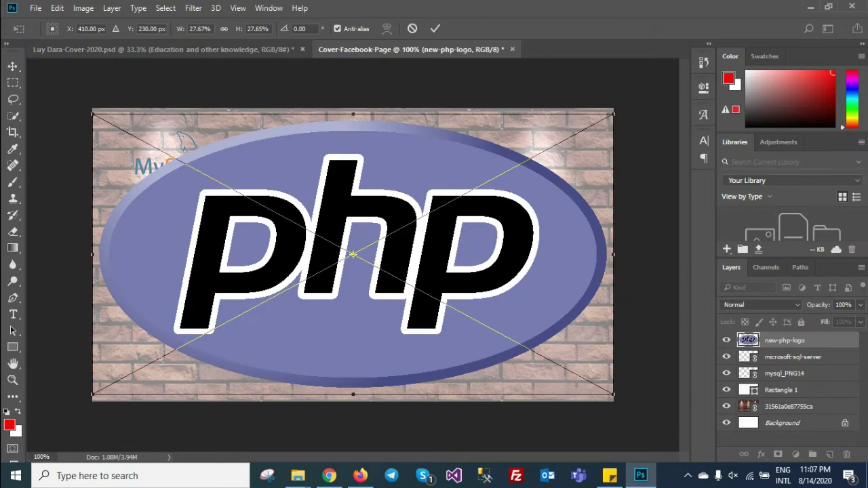
mouse_move(614, 113)
mouse_down()
mouse_move(405, 226)
mouse_move(377, 139)
mouse_up()
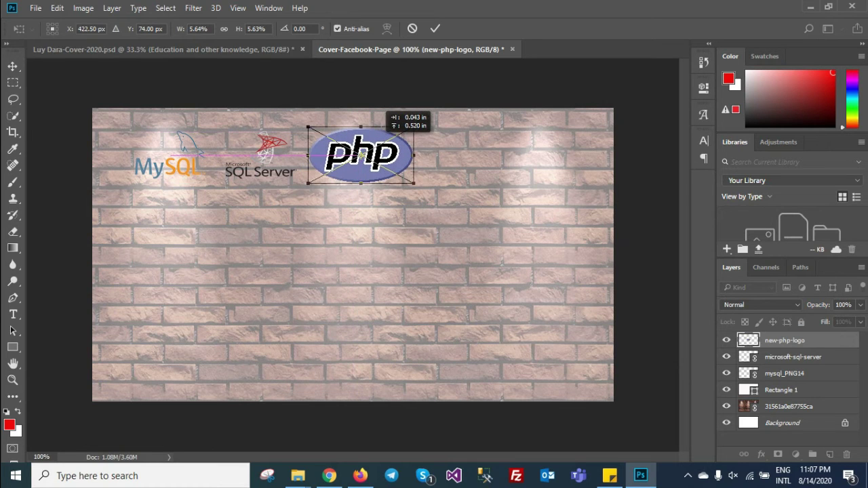
drag(414, 183, 405, 178)
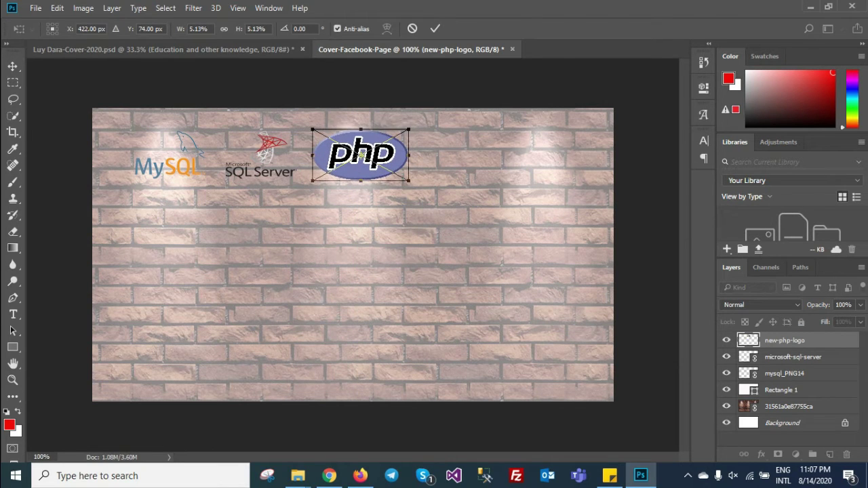
drag(357, 154, 353, 153)
click(434, 27)
Step: Place laravel_logo.png, shrink it, and set it beside the PHP logo
click(35, 7)
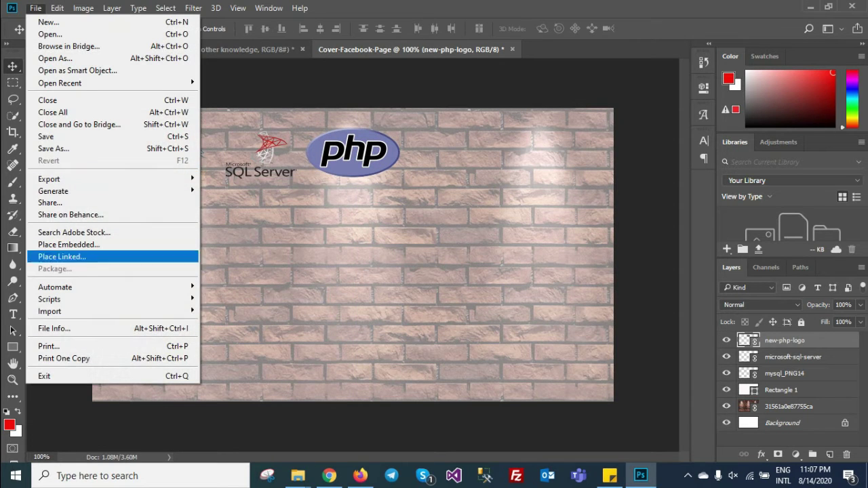
click(74, 255)
double_click(285, 112)
drag(499, 401, 401, 300)
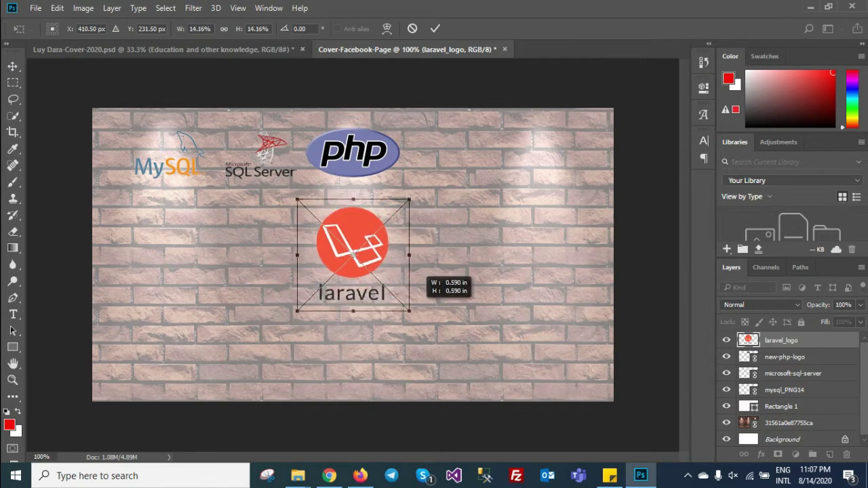
drag(360, 258, 448, 154)
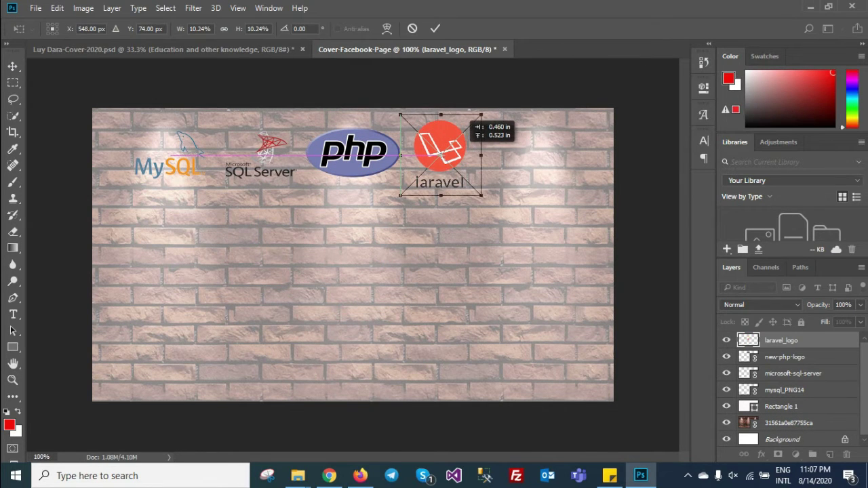
drag(486, 196, 471, 185)
drag(441, 155, 430, 152)
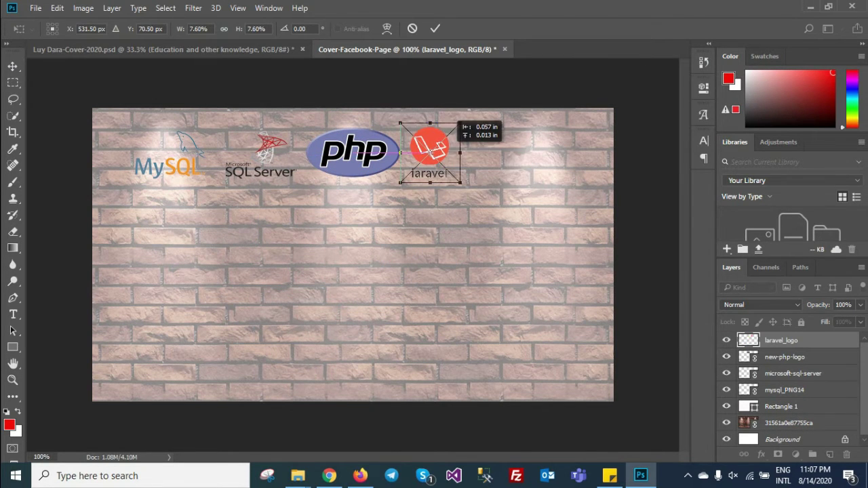
key(Return)
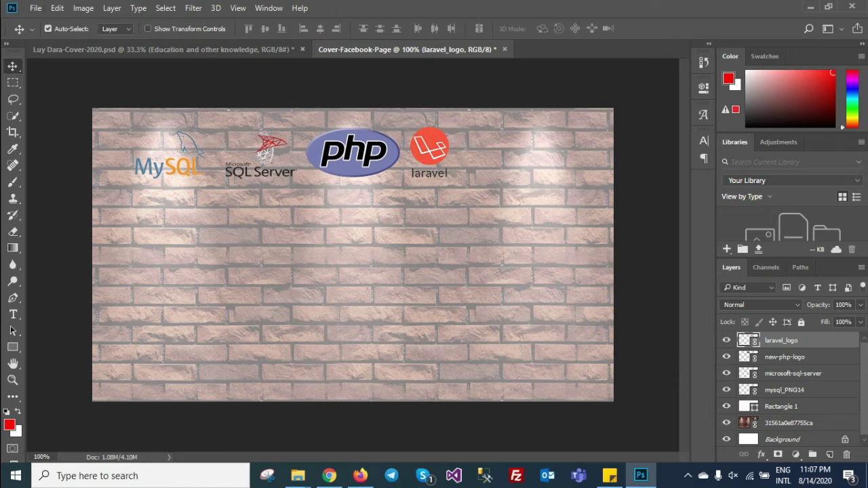
Step: Place the C# logo as a linked layer, scaled down in a second row
click(36, 7)
click(47, 256)
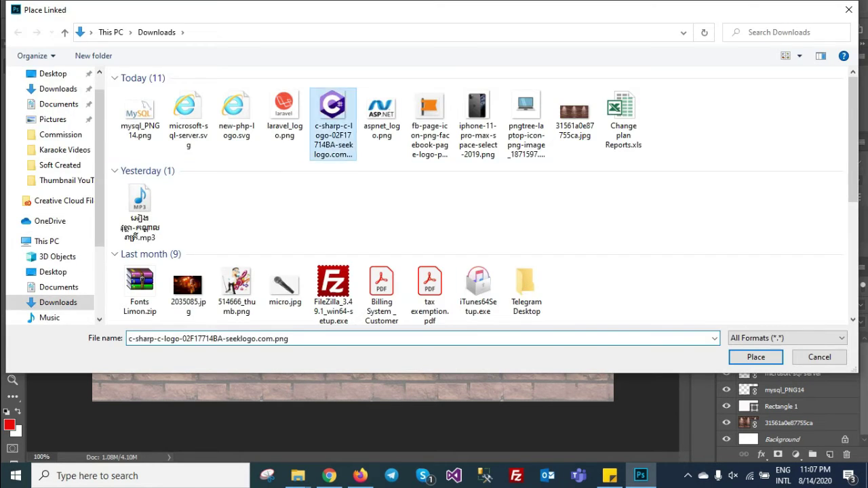
double_click(333, 108)
drag(485, 403, 396, 301)
drag(353, 255, 382, 236)
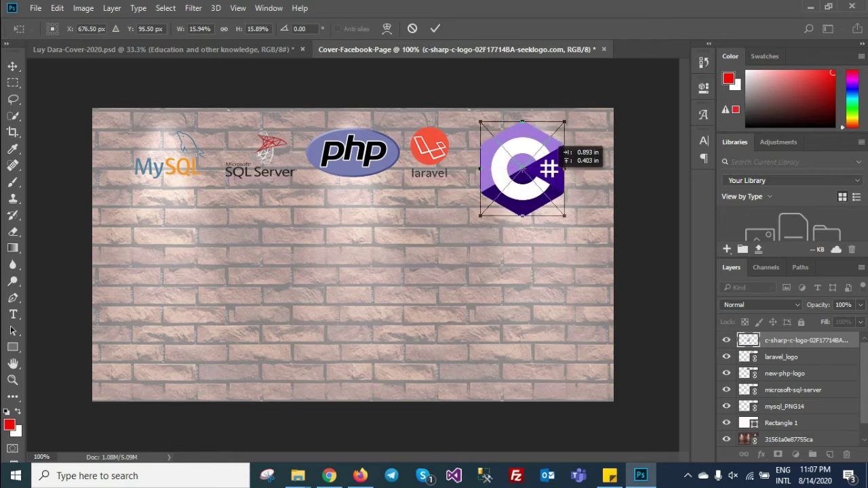
key(Return)
Step: Place aspnet_logo.png, scaled down beside the C# logo
click(35, 7)
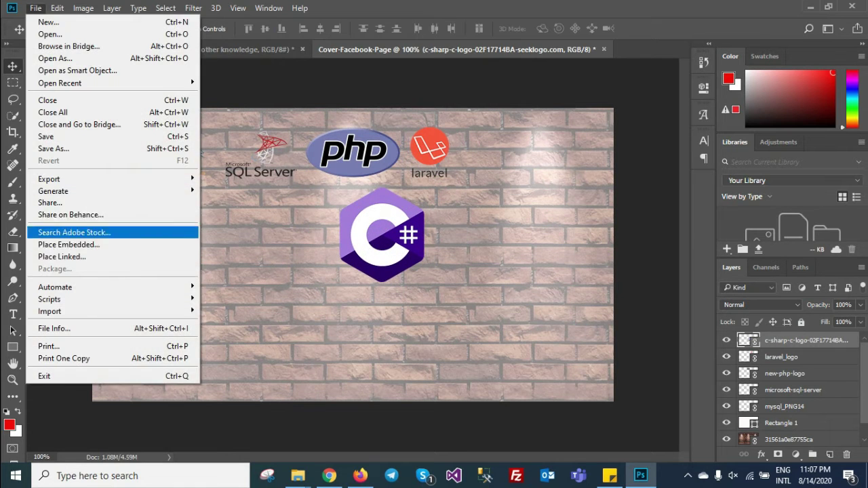
click(47, 256)
double_click(382, 108)
mouse_move(561, 400)
mouse_down()
mouse_move(498, 280)
mouse_move(531, 255)
mouse_move(520, 239)
mouse_up()
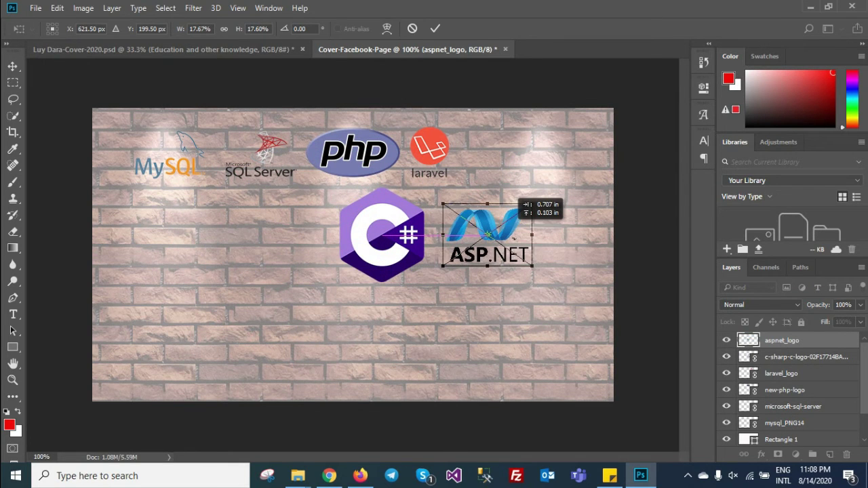
key(Return)
Step: Cancel a further Place Linked attempt and select the C# logo layer
click(36, 7)
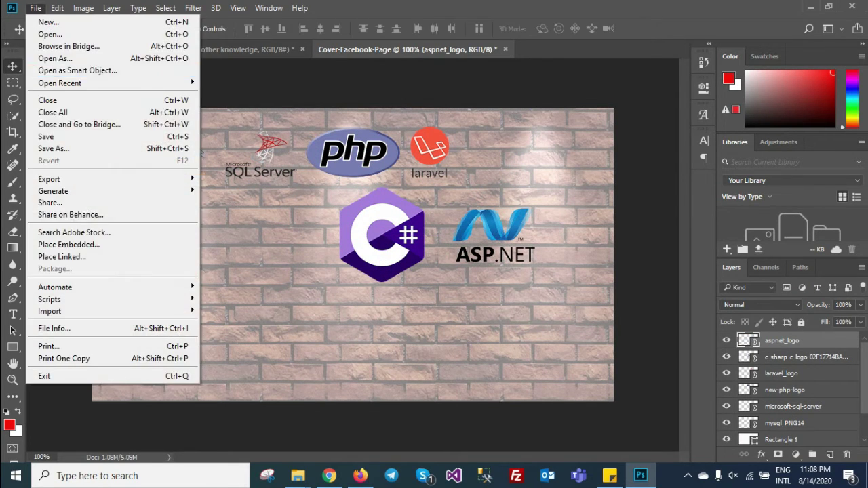
click(62, 256)
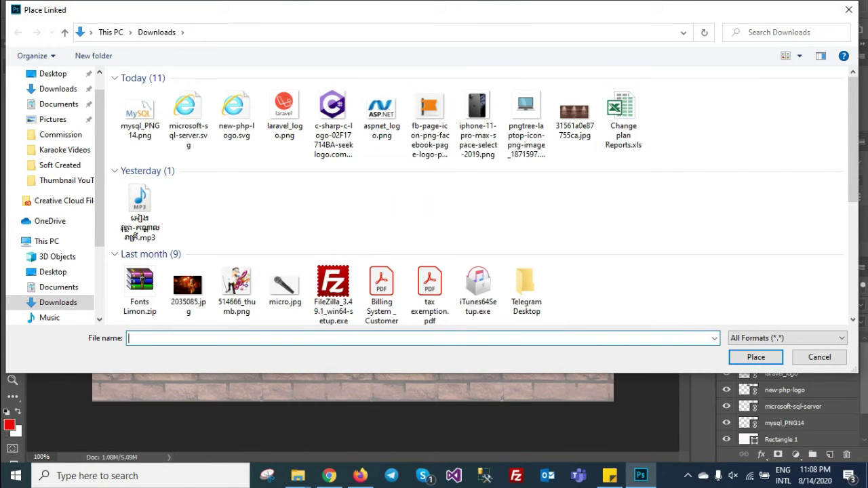
click(849, 10)
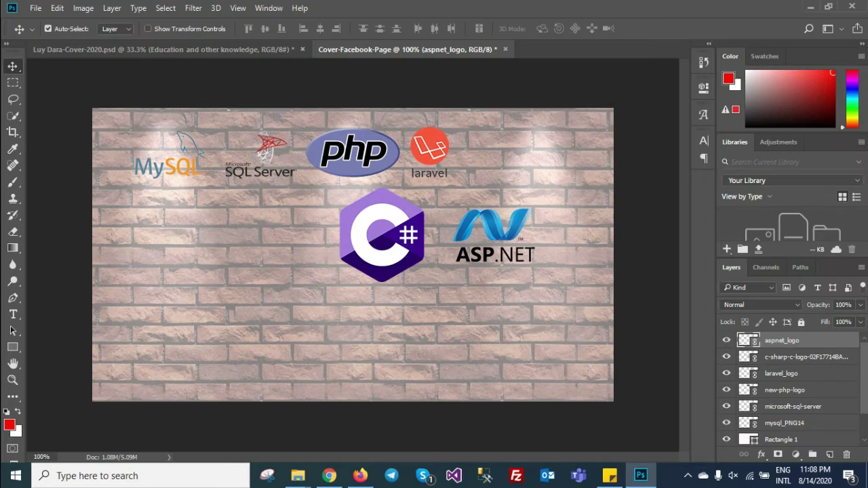
key(alt+bracketleft)
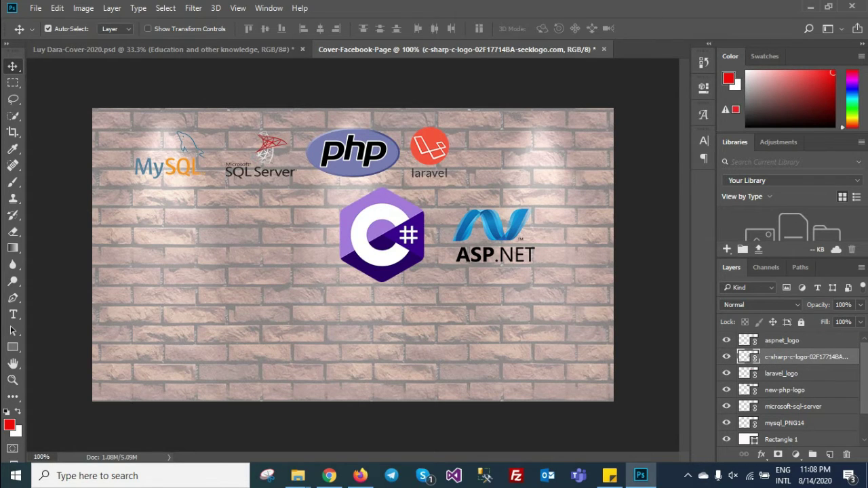
Step: Shift SQL Server left and shrink the C# logo up into the top row
drag(275, 114, 269, 113)
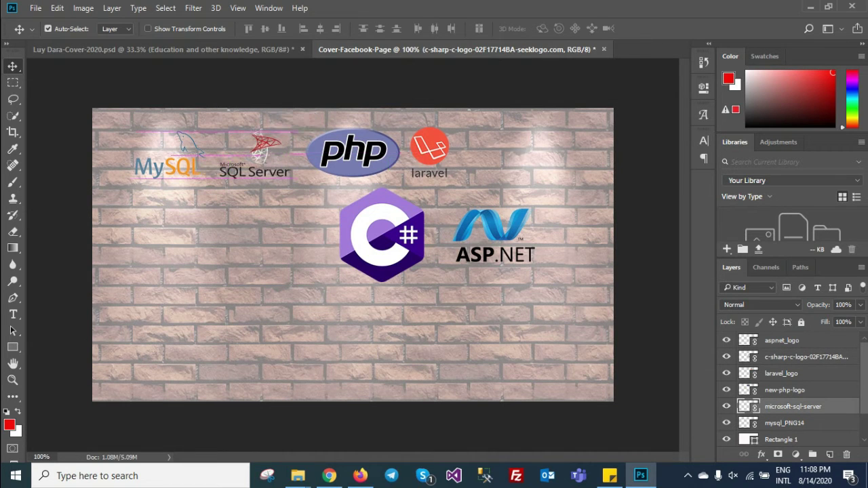
key(alt+bracketright)
key(alt+bracketright)
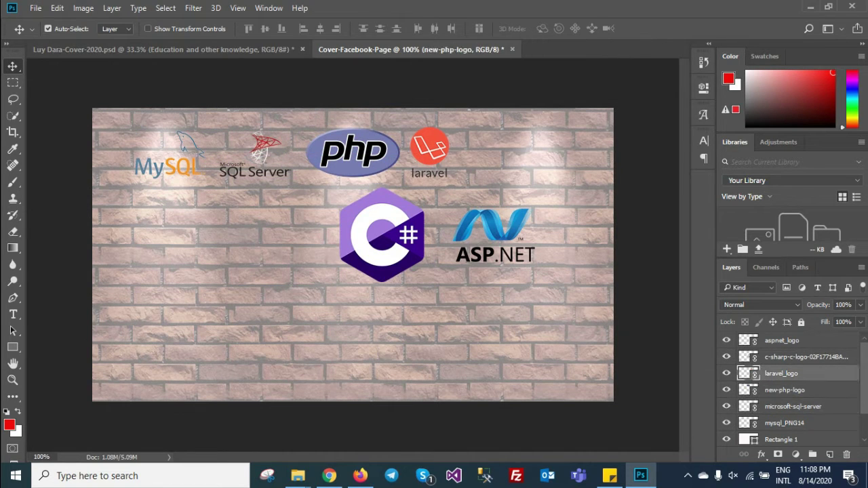
key(alt+bracketright)
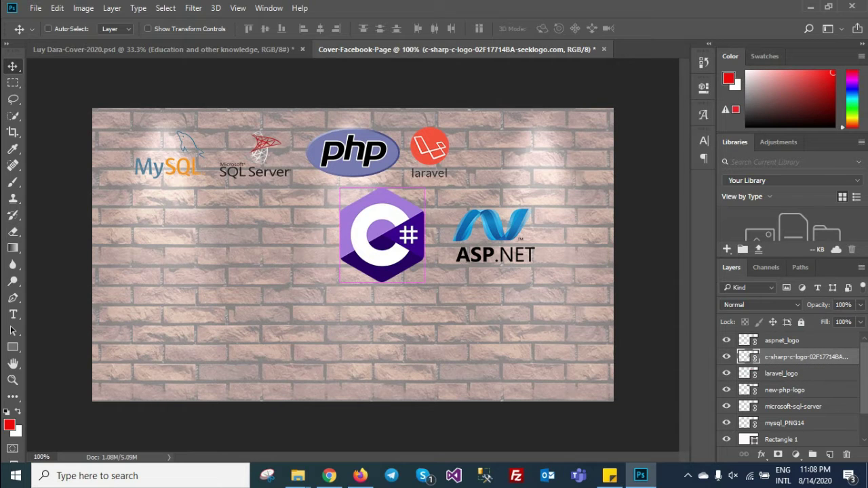
key(ctrl+t)
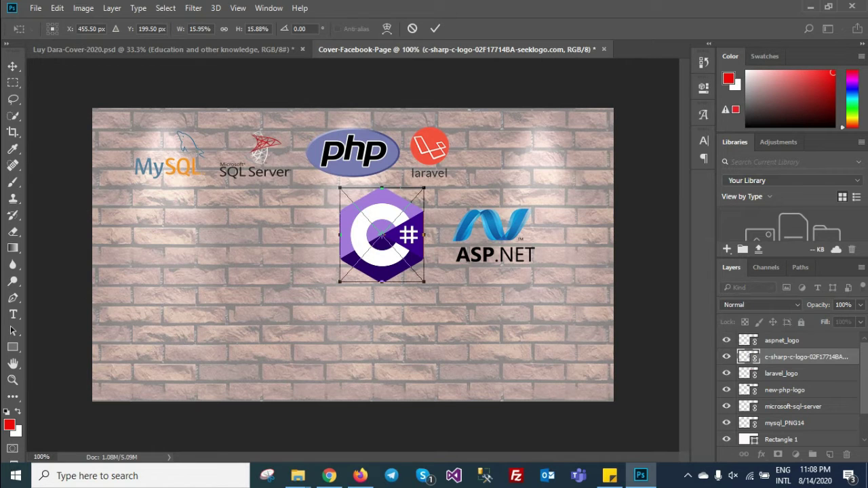
mouse_move(340, 188)
alt+mouse_down()
mouse_move(348, 199)
mouse_move(442, 145)
mouse_move(464, 118)
alt+mouse_up()
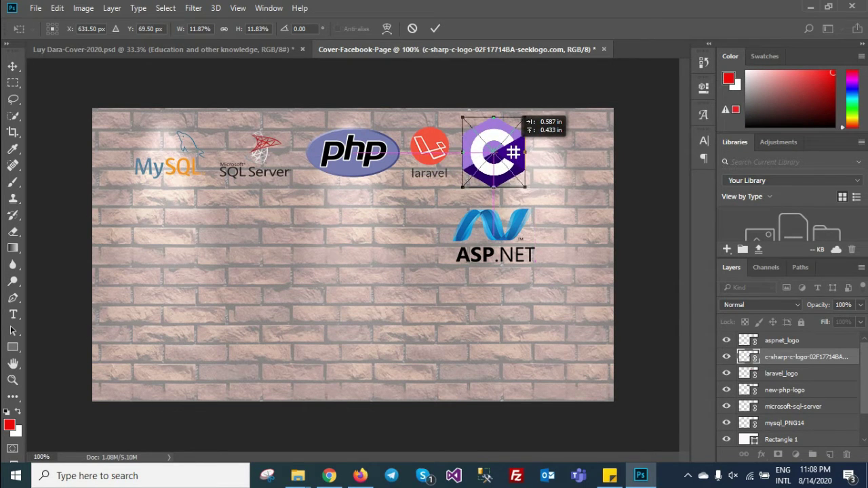
drag(494, 152, 493, 153)
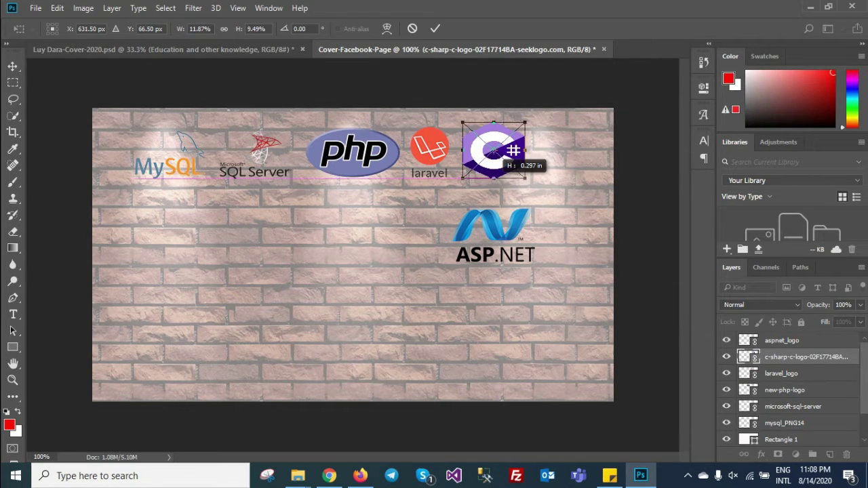
key(Return)
Step: Shift MySQL, SQL Server and PHP left, and resize the PHP and Laravel logos
drag(166, 163, 160, 162)
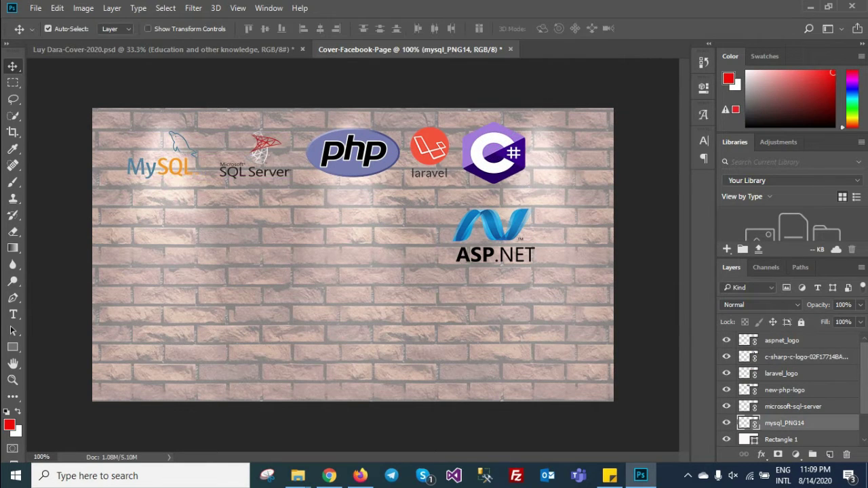
drag(254, 159, 246, 159)
drag(353, 153, 340, 152)
key(ctrl+t)
drag(387, 126, 332, 130)
click(434, 29)
mouse_move(430, 152)
mouse_down()
mouse_move(410, 151)
mouse_move(410, 129)
mouse_up()
key(ctrl+t)
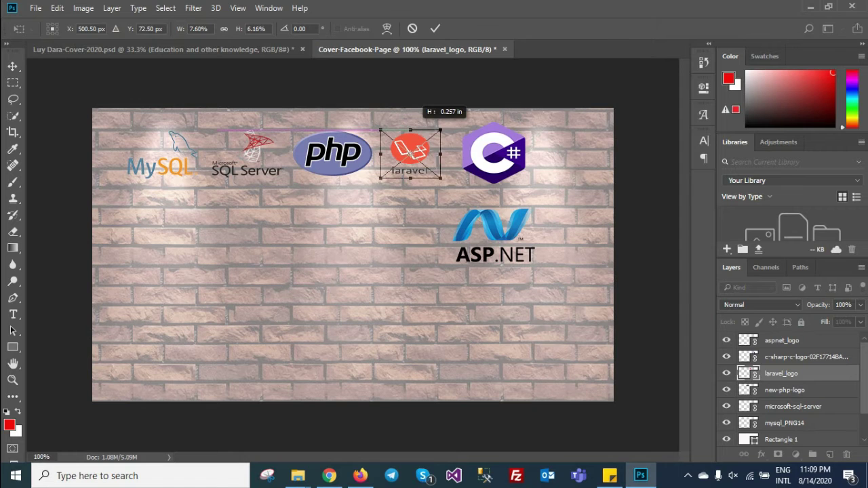
drag(441, 154, 447, 154)
click(435, 28)
Step: Adjust the C# and Laravel logo heights to match the row
click(494, 153)
key(ctrl+t)
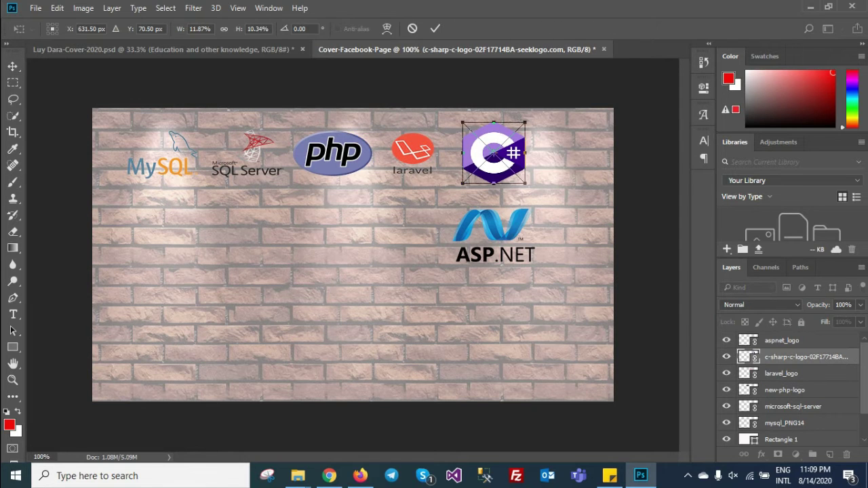
drag(494, 123, 494, 130)
drag(499, 159, 488, 158)
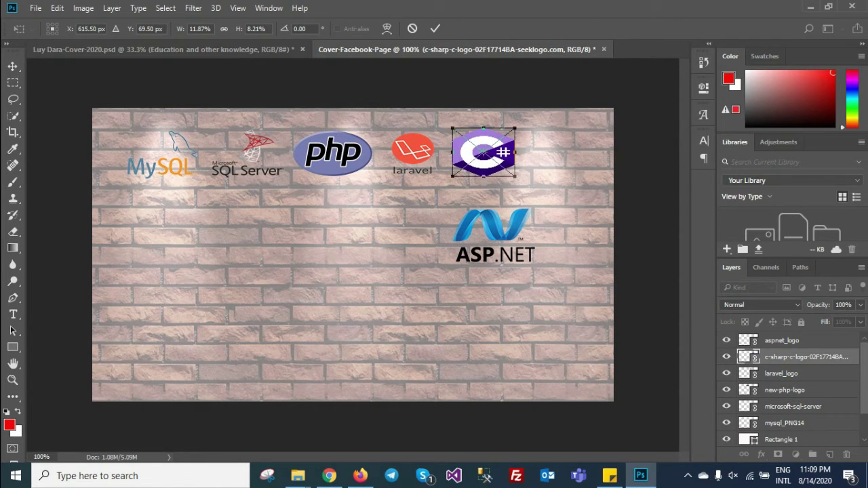
click(435, 28)
click(413, 150)
key(ctrl+t)
drag(413, 129, 413, 124)
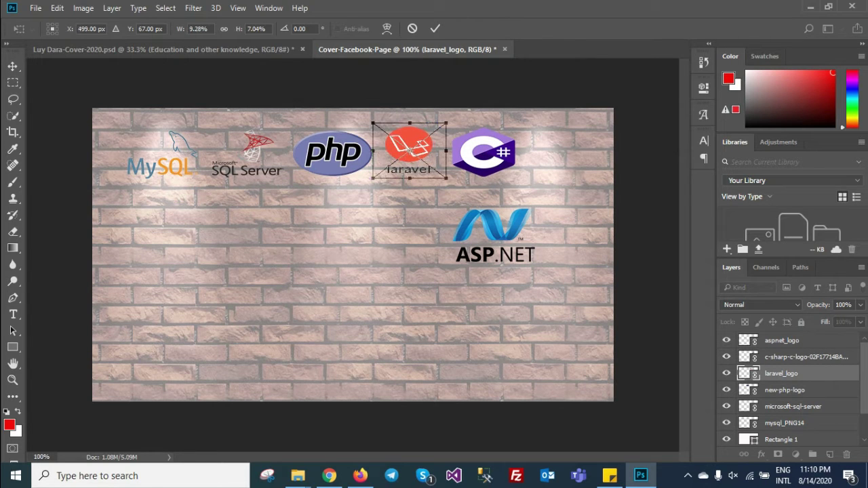
click(435, 28)
Step: Move the ASP.NET logo up beside C# and shrink it to the row size
click(494, 234)
key(ctrl+t)
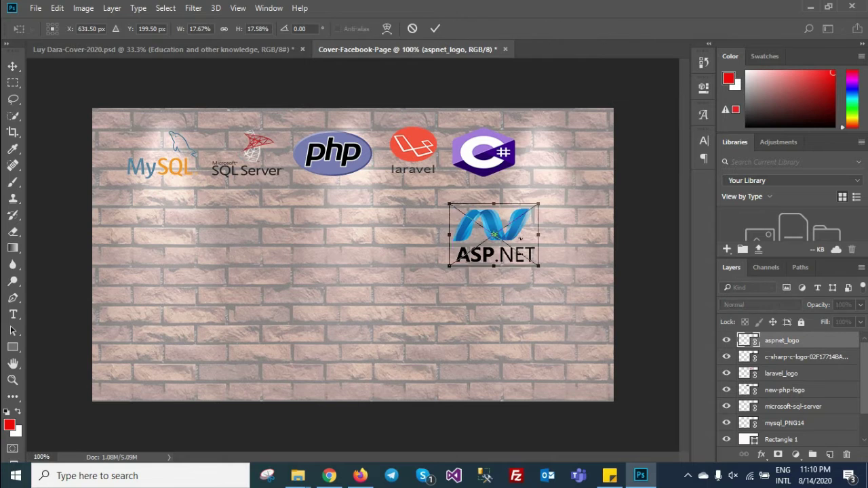
drag(493, 234, 561, 158)
drag(605, 130, 600, 125)
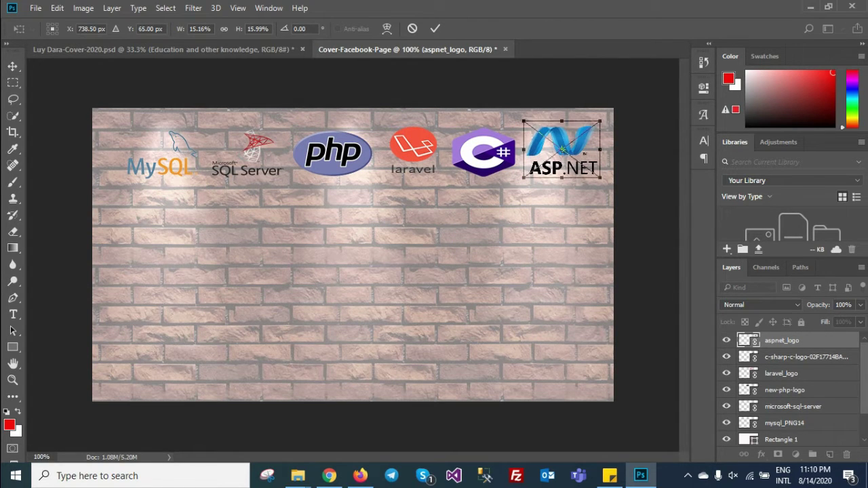
click(435, 29)
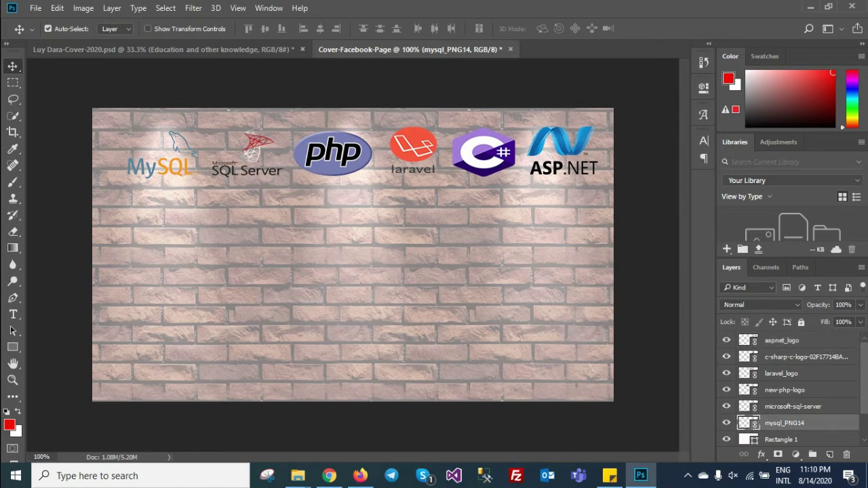
Step: Nudge all six logos left and level them for even spacing along the top
drag(159, 166, 157, 167)
drag(246, 167, 243, 166)
click(333, 152)
drag(332, 153, 328, 153)
drag(414, 146, 407, 146)
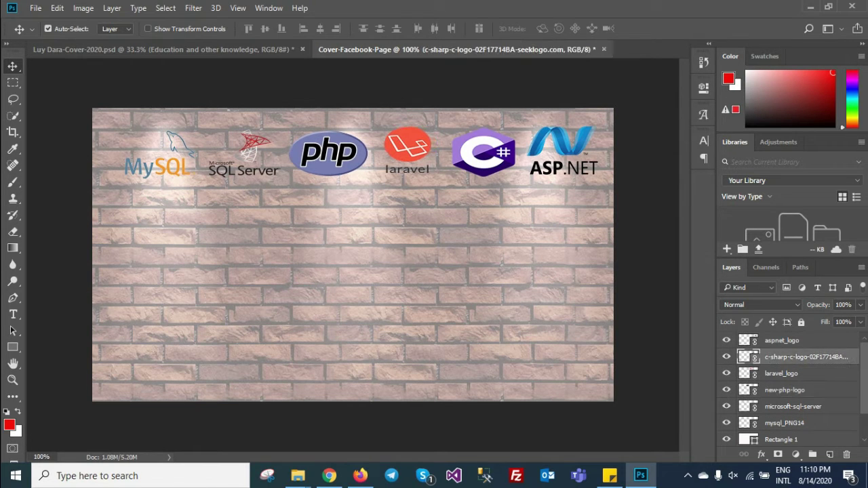
drag(483, 152, 479, 152)
drag(561, 149, 555, 150)
drag(479, 153, 478, 153)
drag(407, 146, 403, 146)
drag(477, 153, 476, 152)
drag(558, 149, 555, 156)
drag(477, 153, 476, 154)
drag(404, 146, 403, 148)
click(329, 153)
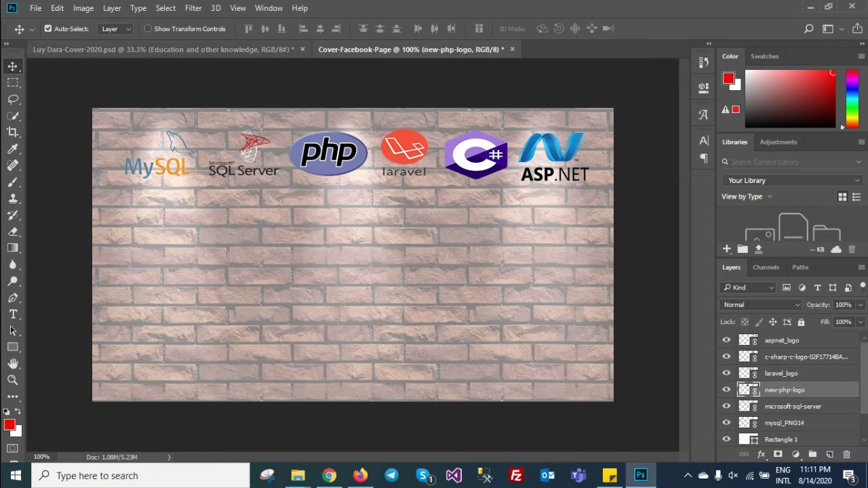
key(ctrl+Tab)
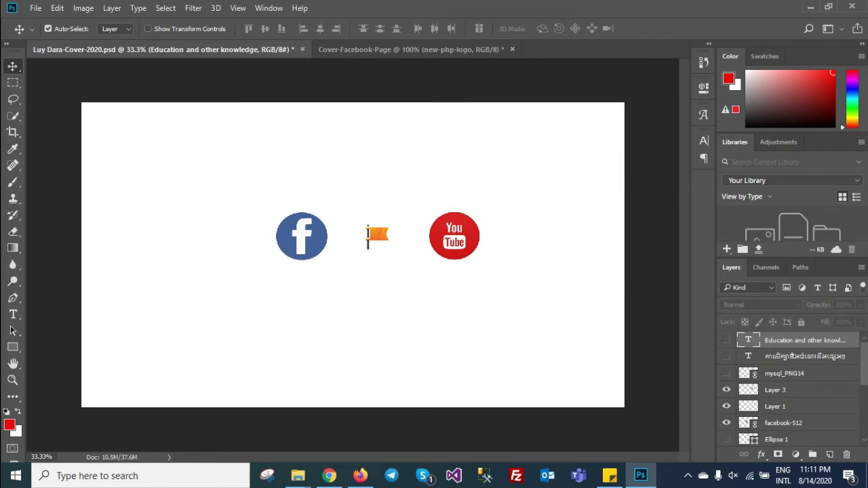
click(302, 236)
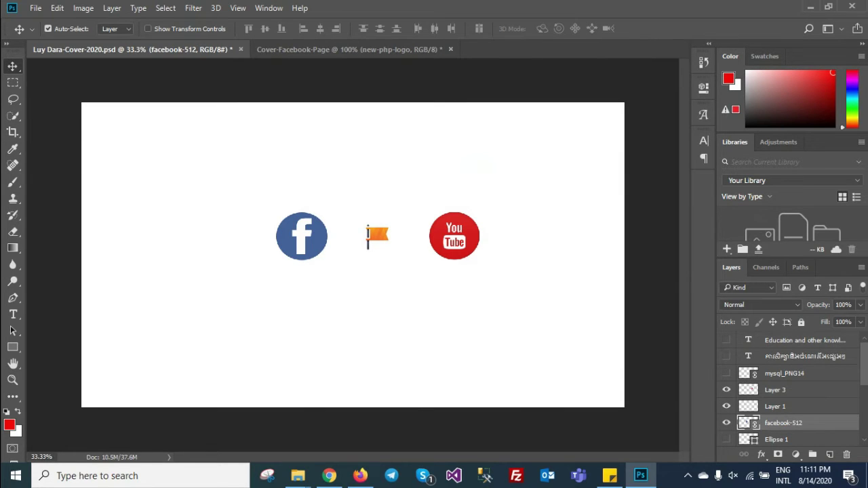
shift+click(377, 236)
shift+click(454, 236)
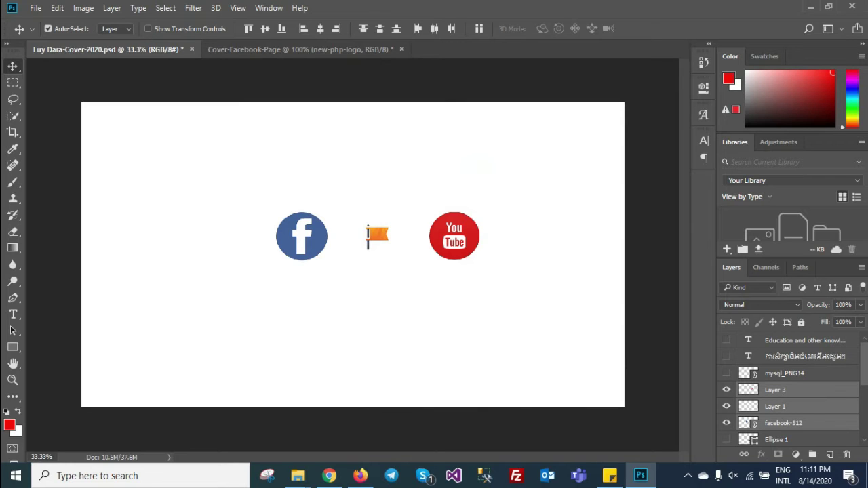
Step: Drag the three selected social icons into the brick-wall cover document
mouse_move(302, 236)
mouse_down()
mouse_move(326, 82)
mouse_move(299, 49)
mouse_up()
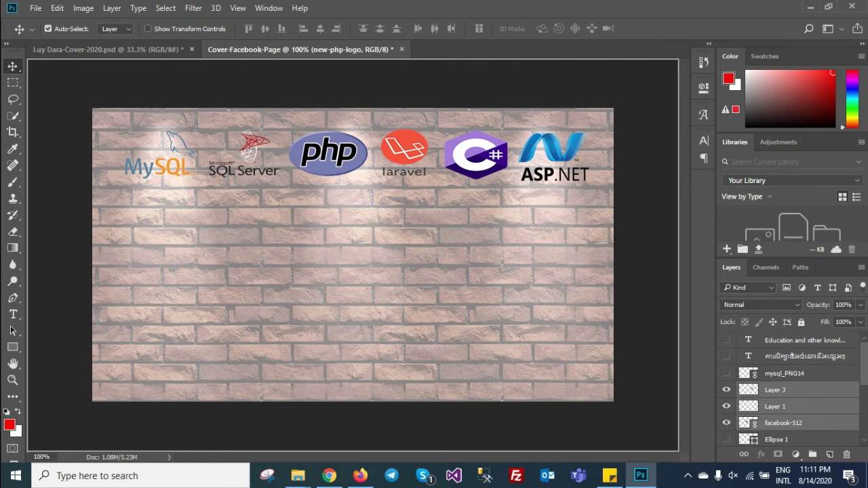
drag(298, 81, 326, 203)
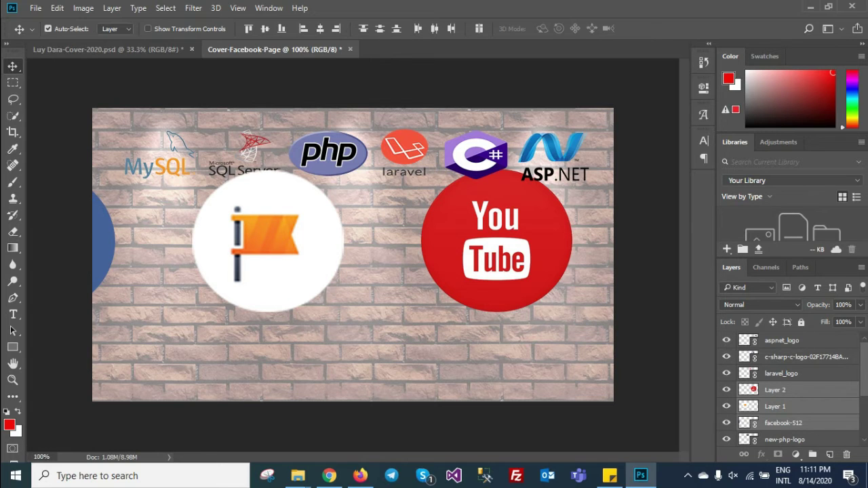
key(ctrl)
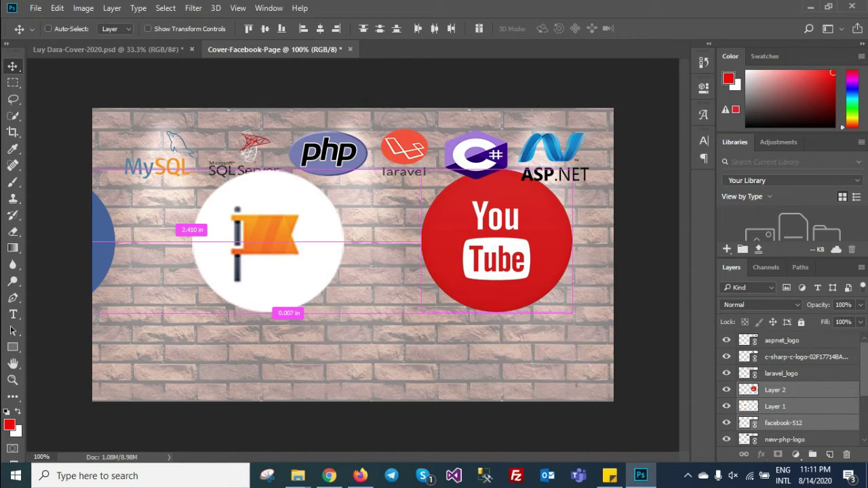
Step: Scale the icon group down and centre it as a row beneath the six logos
key(ctrl+t)
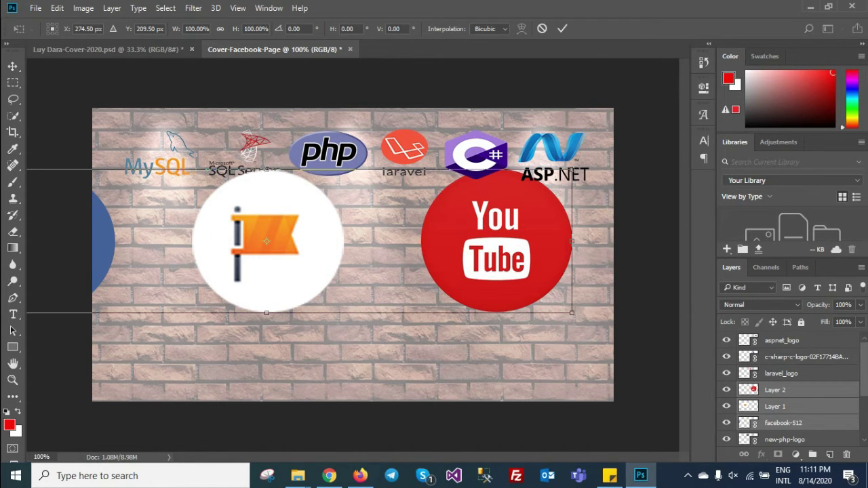
drag(572, 169, 405, 209)
mouse_move(393, 210)
mouse_down()
mouse_move(377, 213)
mouse_move(379, 234)
mouse_up()
drag(292, 239, 357, 228)
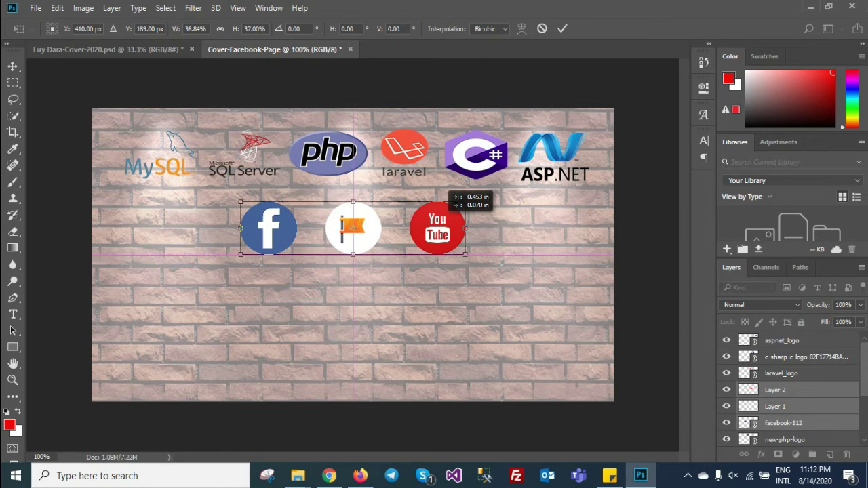
drag(353, 227, 353, 216)
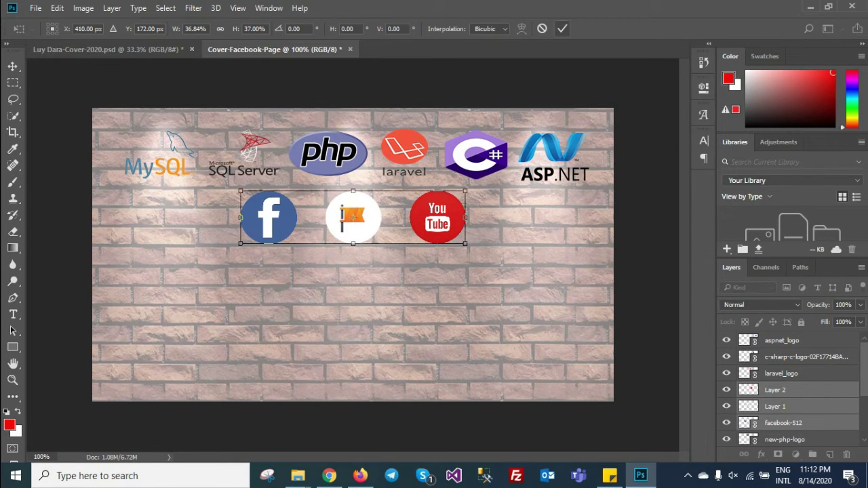
click(563, 29)
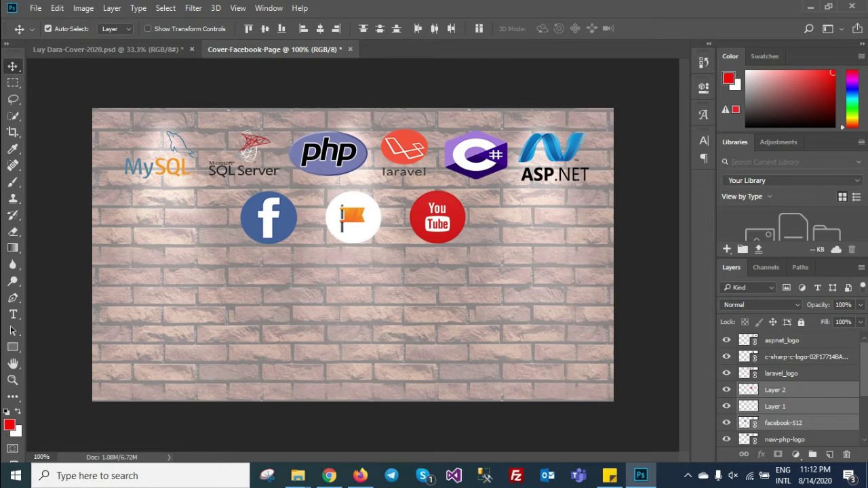
key(alt+period)
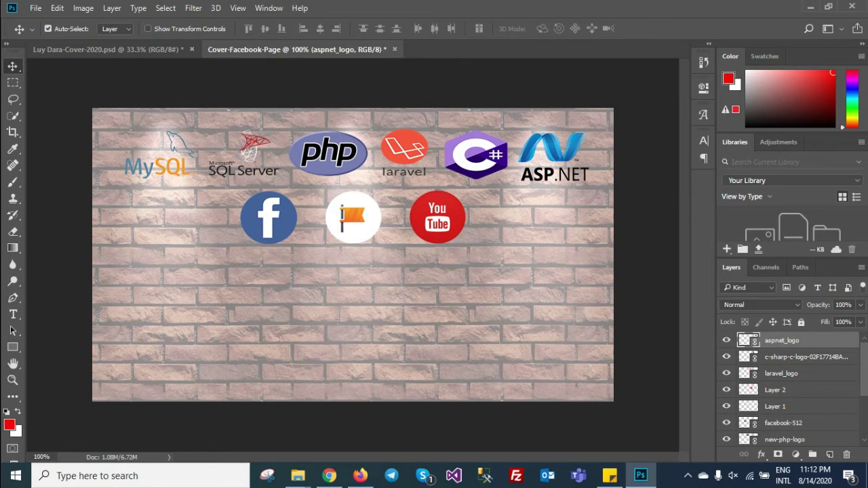
click(35, 8)
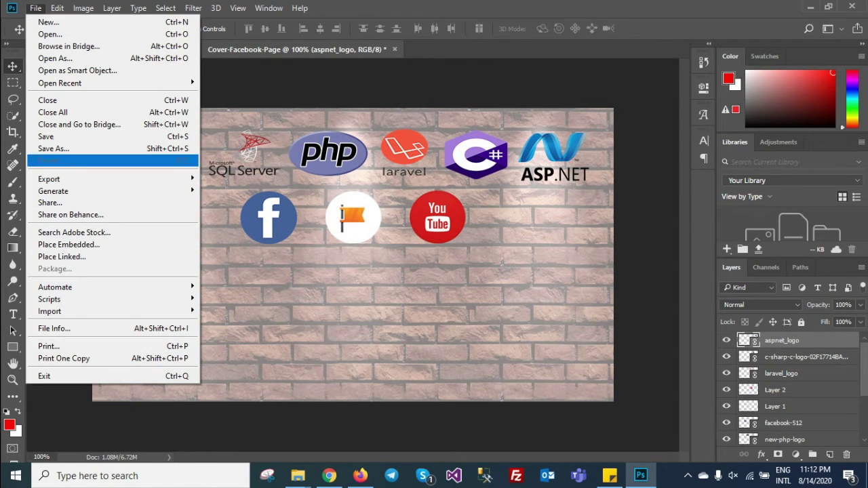
click(62, 256)
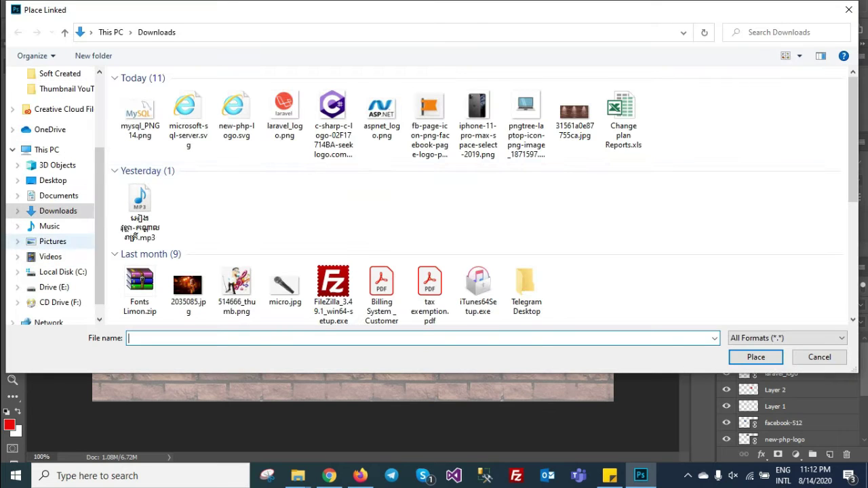
click(526, 123)
key(Return)
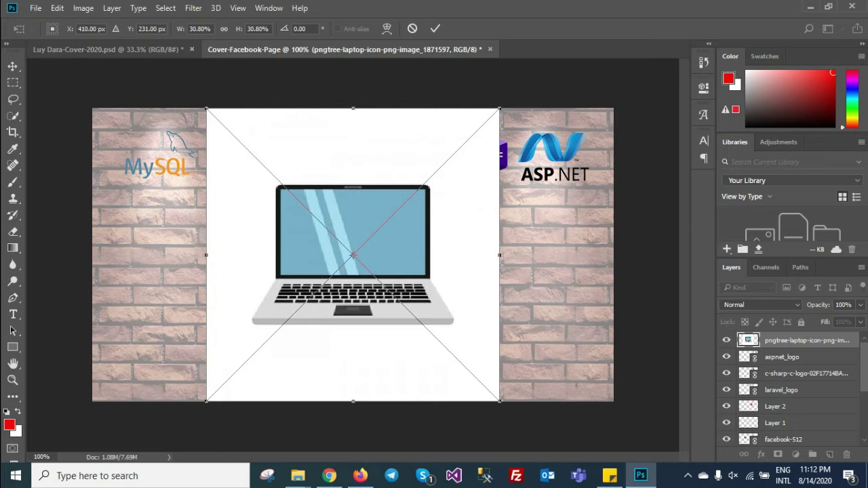
click(412, 28)
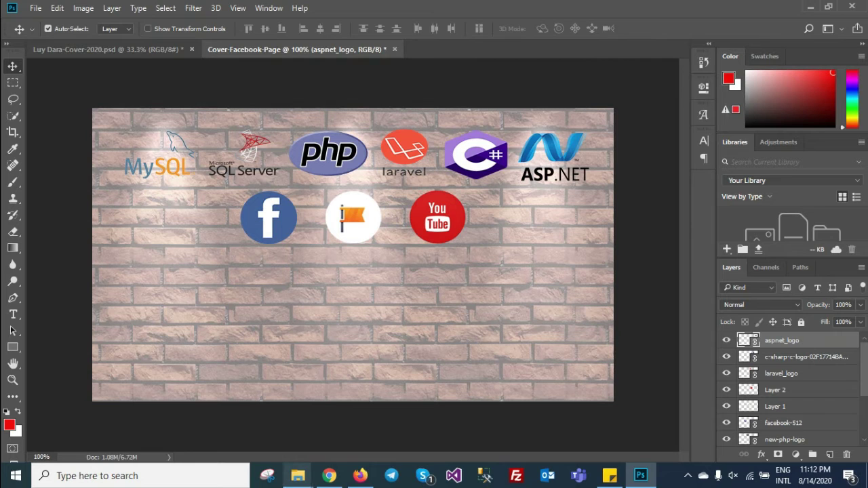
Step: Open pngtree-laptop-icon-png-image_1871597.jpg from Downloads with Adobe Photoshop CC 2018
mouse_move(298, 475)
click(358, 411)
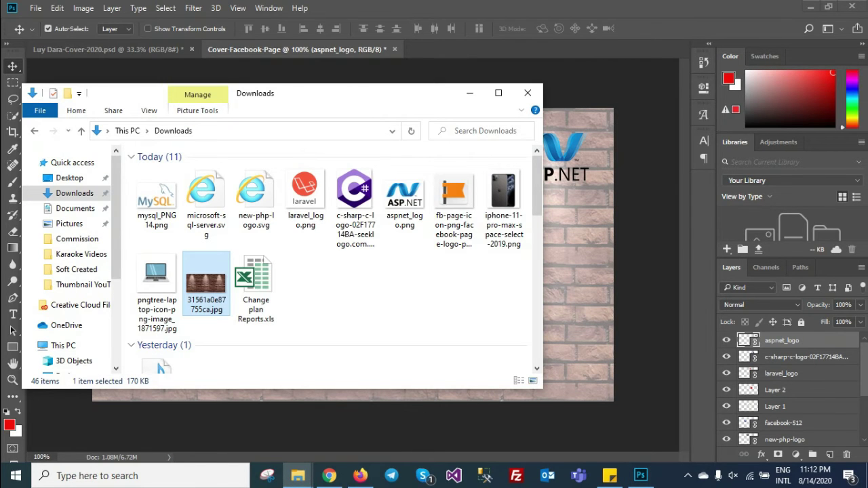
click(156, 285)
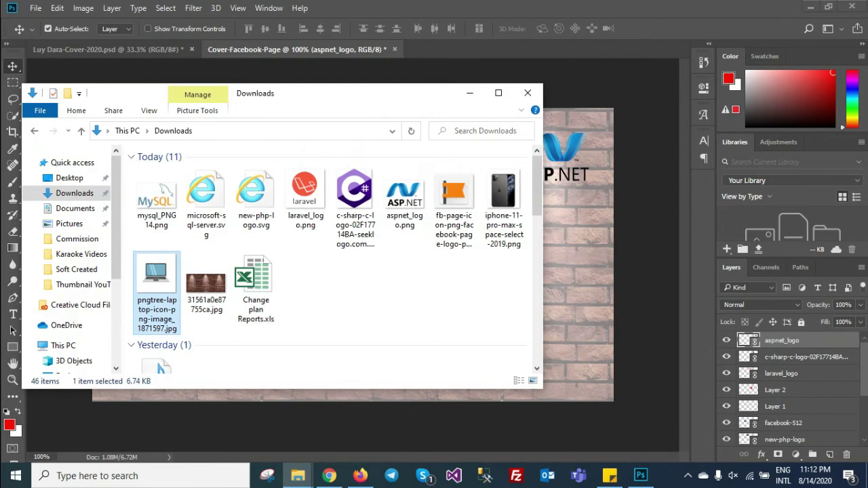
right_click(155, 292)
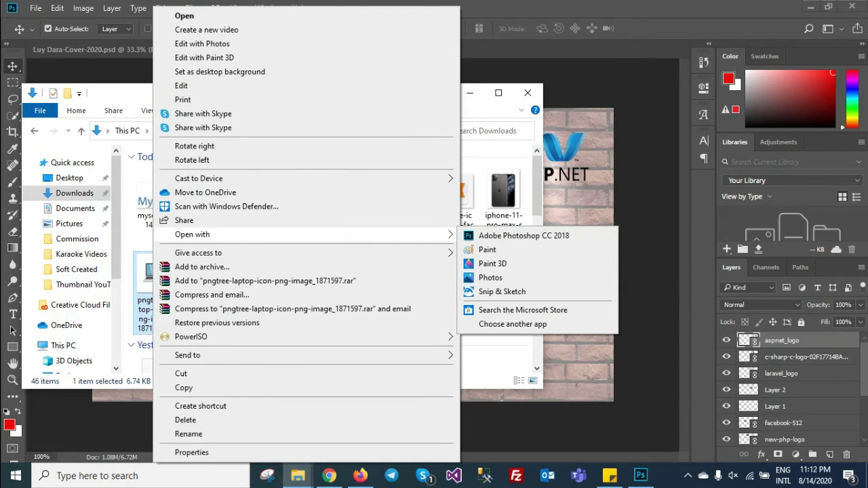
click(524, 235)
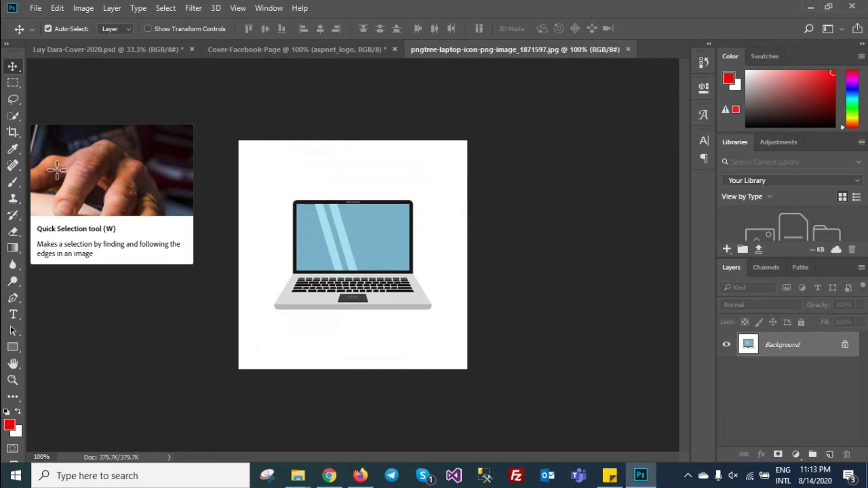
Step: Quick-select the laptop's screen, bezel and body, then drag it into the cover
click(13, 115)
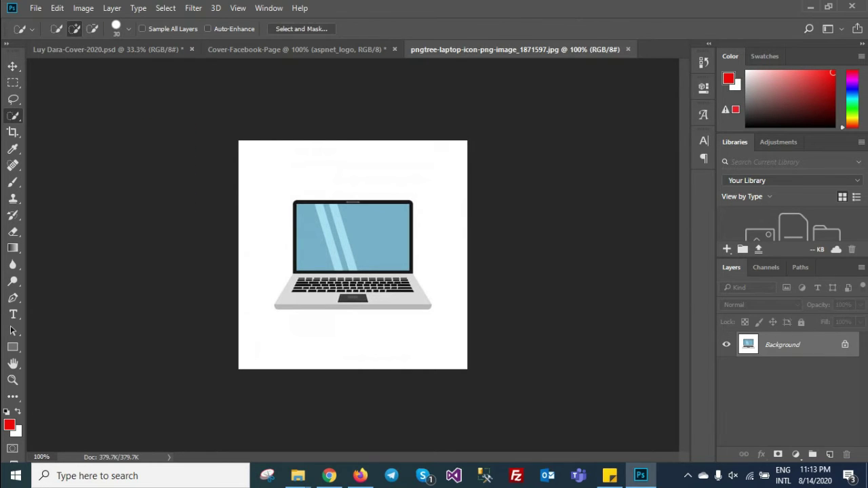
click(319, 238)
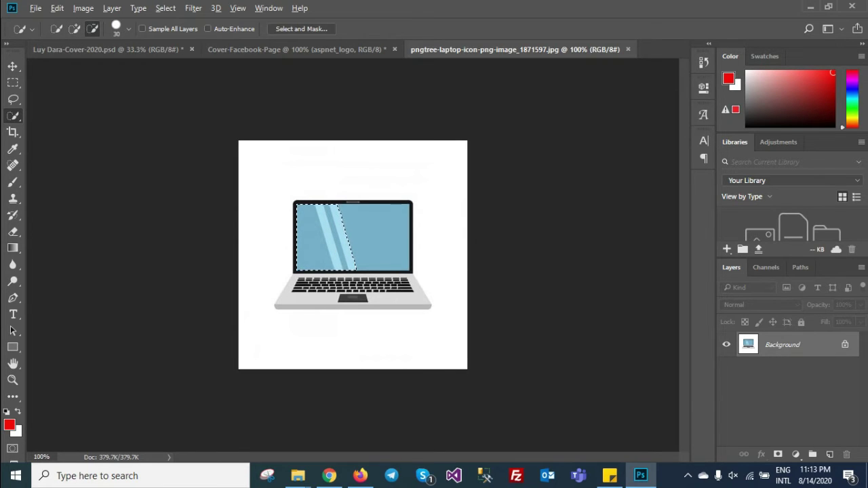
scroll(349, 256, up, 5)
key(alt)
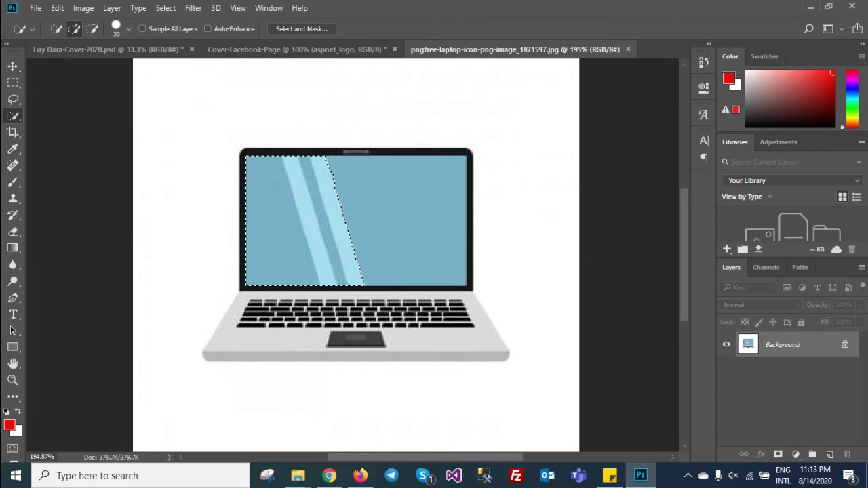
click(346, 151)
mouse_move(346, 151)
mouse_down()
mouse_move(271, 306)
mouse_move(336, 325)
mouse_move(399, 315)
mouse_move(444, 320)
mouse_up()
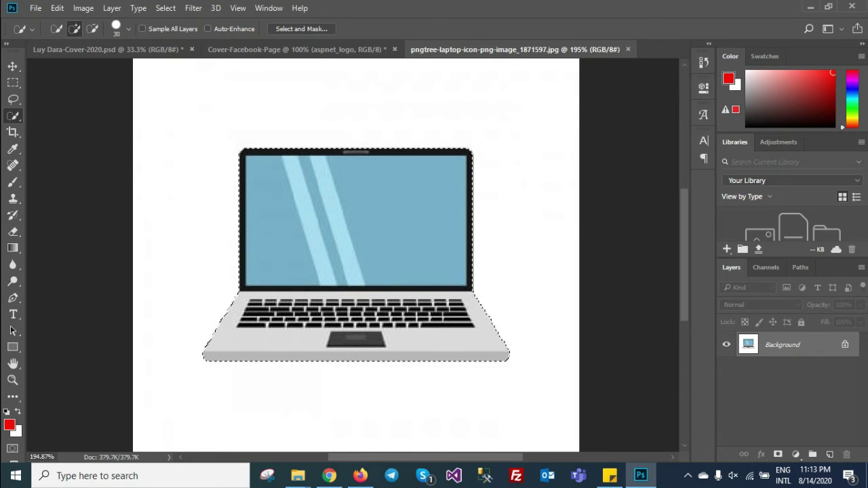
key(v)
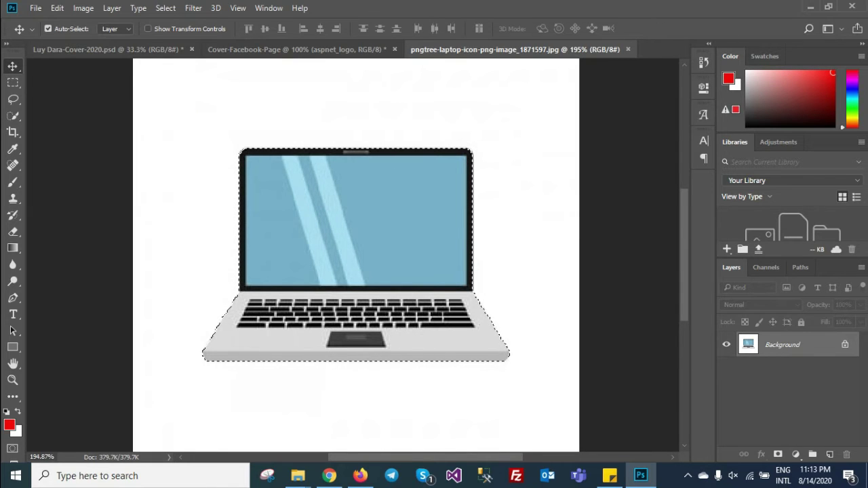
mouse_move(356, 255)
mouse_down()
mouse_move(295, 49)
mouse_move(352, 258)
mouse_move(264, 314)
mouse_up()
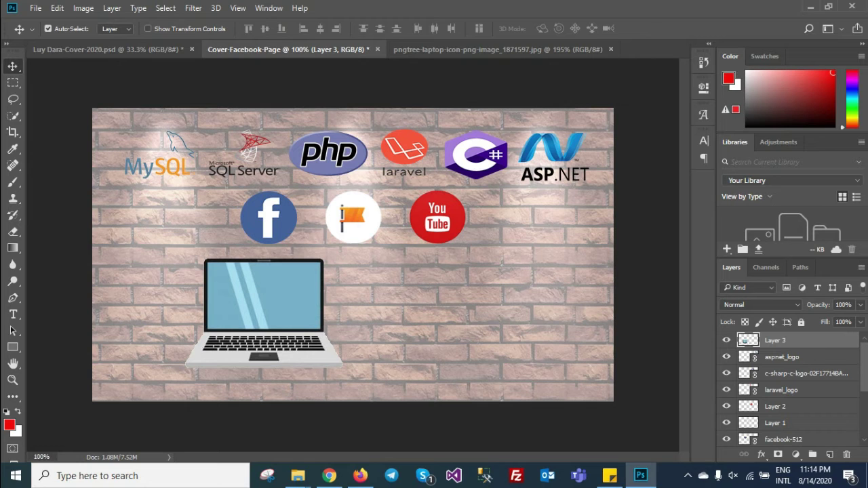
Step: Scale the laptop to about 55% and place it left of the Facebook icon
key(ctrl)
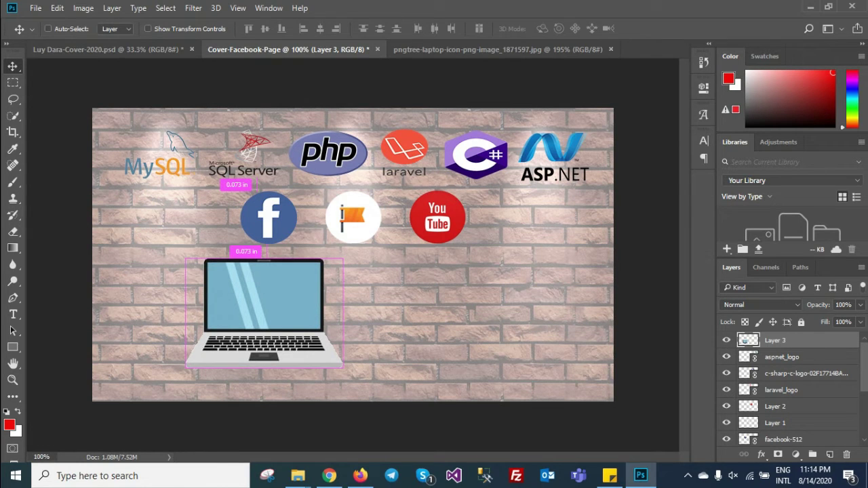
key(ctrl+t)
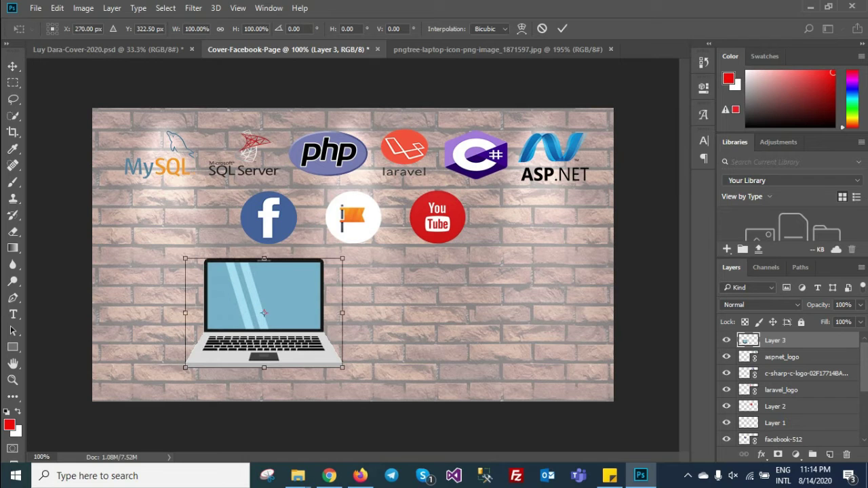
drag(343, 368, 326, 356)
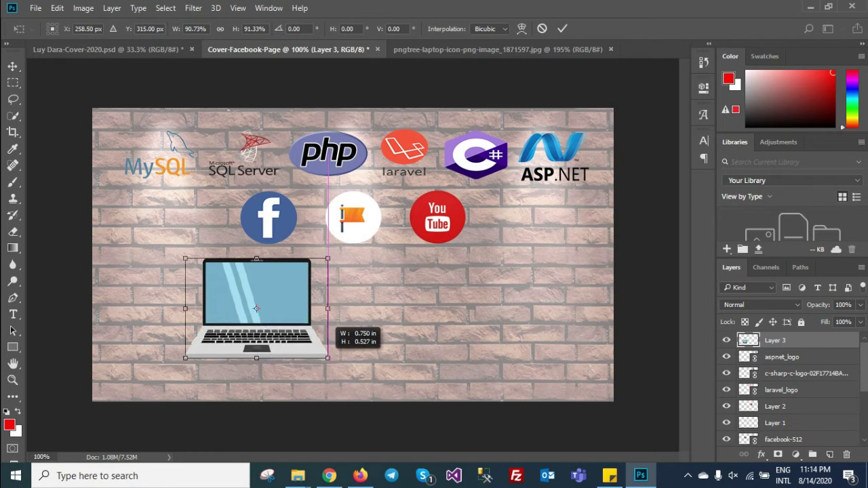
drag(327, 356, 309, 344)
mouse_move(293, 295)
mouse_down()
mouse_move(214, 200)
mouse_move(184, 218)
mouse_up()
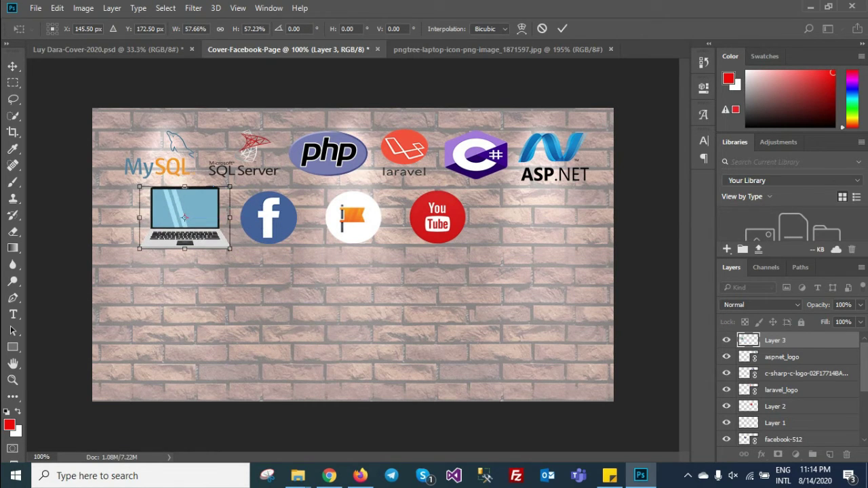
drag(230, 248, 228, 246)
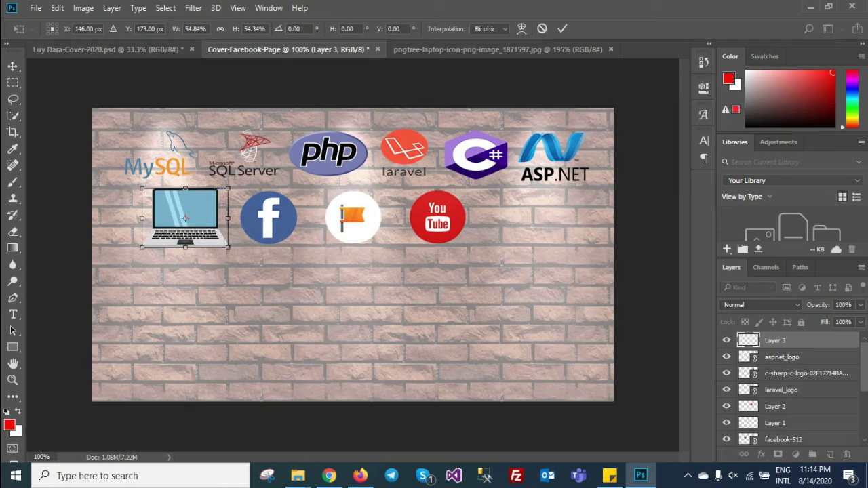
click(562, 29)
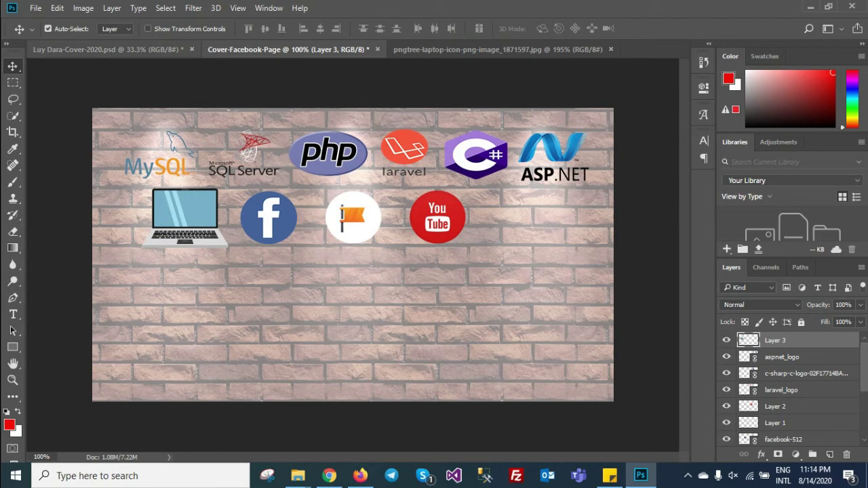
click(497, 49)
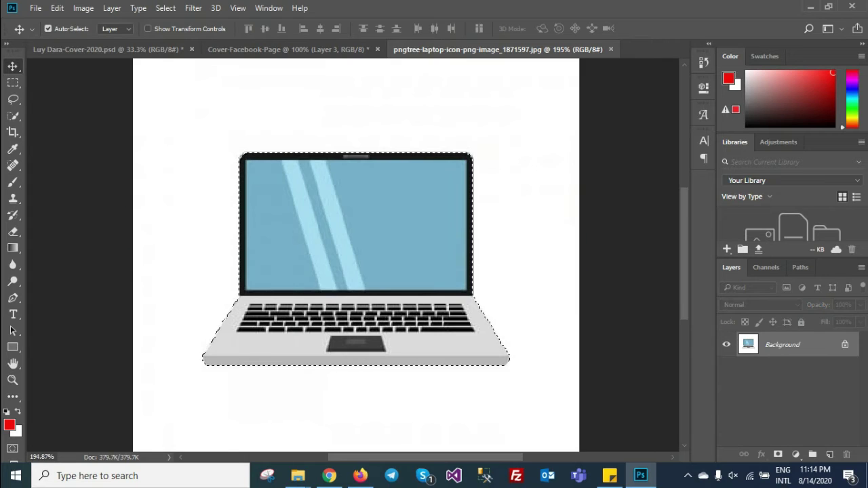
Step: Open iphone-11-pro-max-space-select-2019.png from Downloads with Adobe Photoshop CC 2018
click(288, 48)
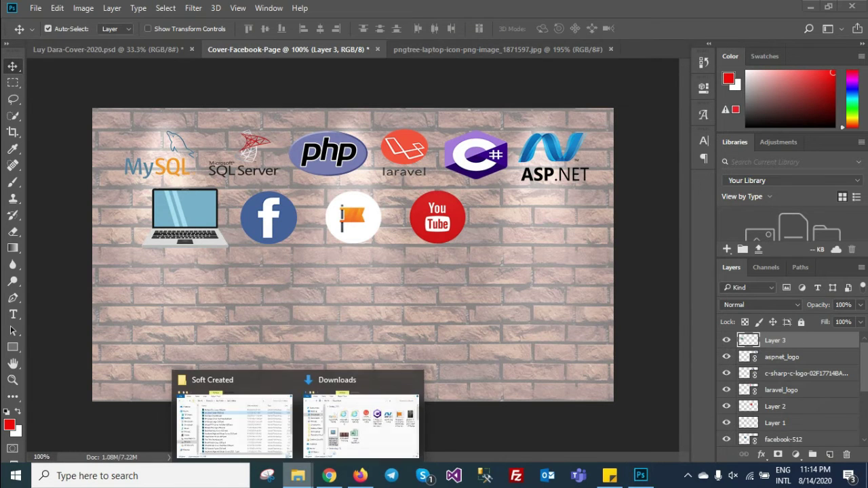
click(359, 418)
click(503, 203)
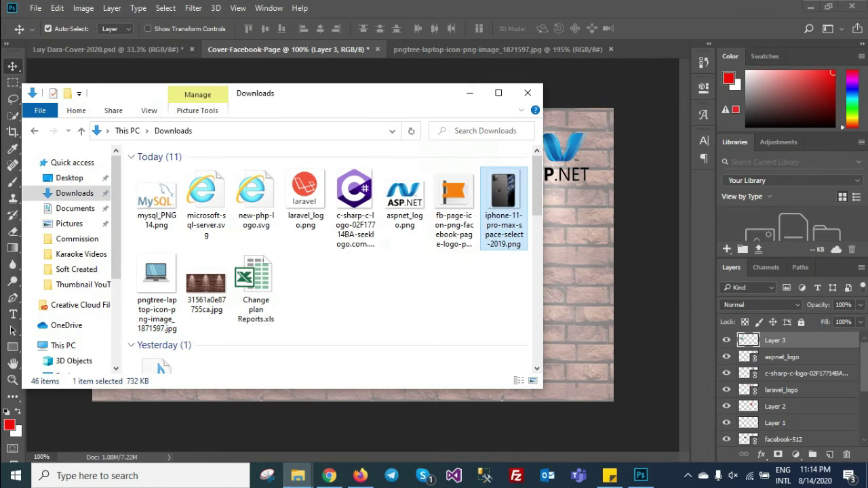
right_click(509, 203)
mouse_move(550, 234)
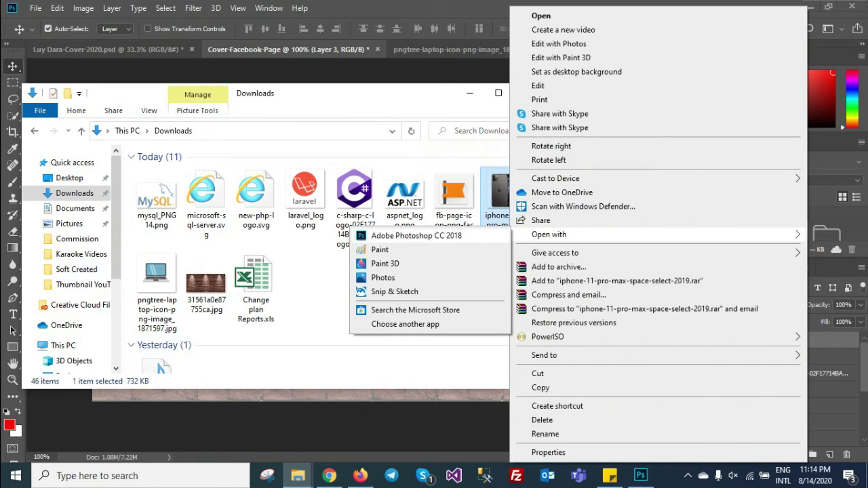
click(417, 235)
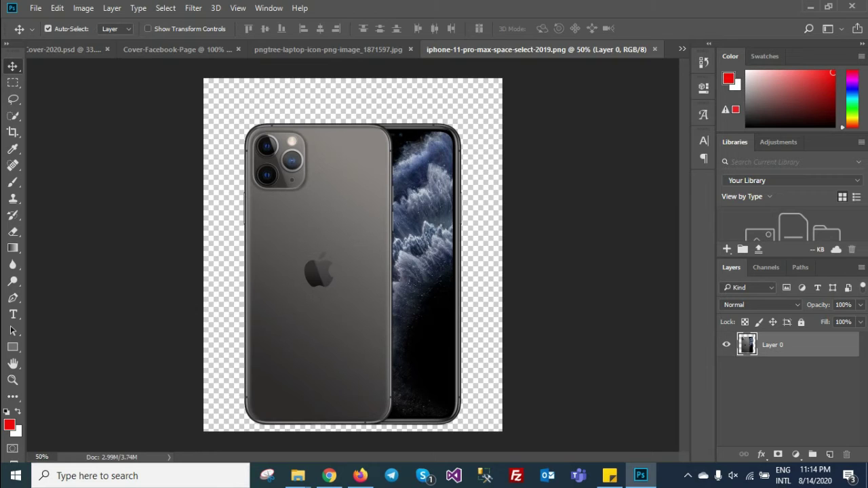
Step: Bring the iPhone 11 Pro into the cover as Layer 4, shrunk beside the YouTube icon
drag(359, 217, 203, 49)
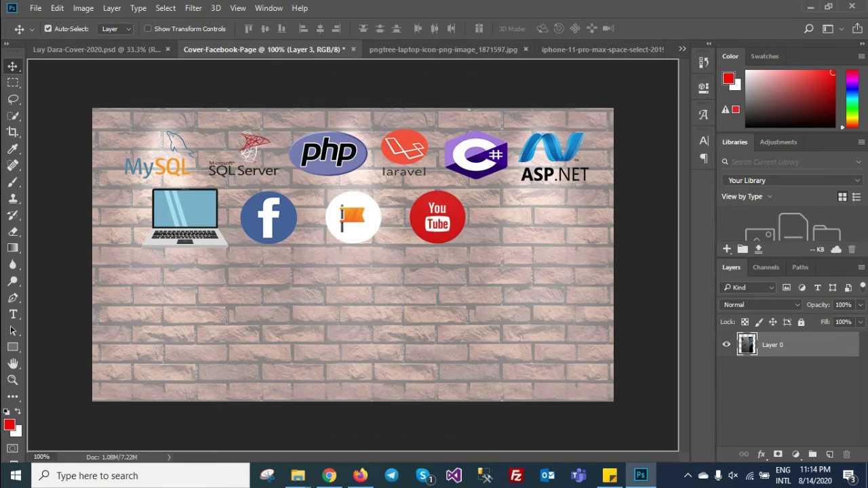
drag(204, 48, 353, 255)
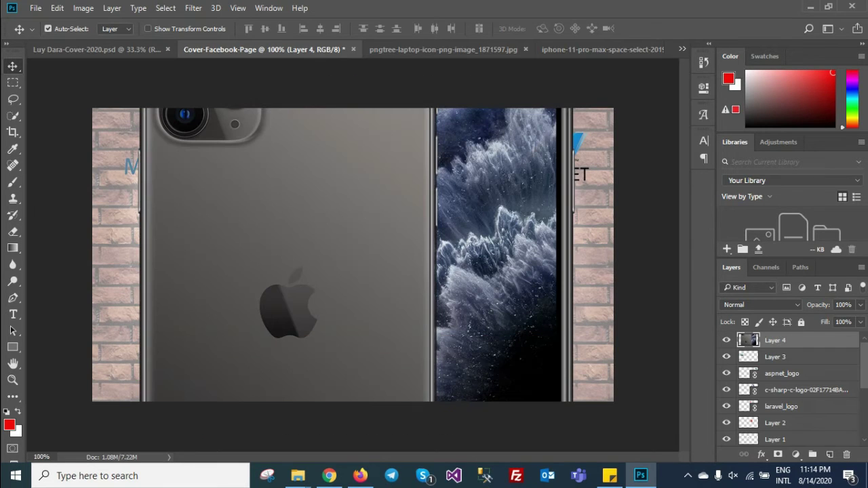
key(ctrl+t)
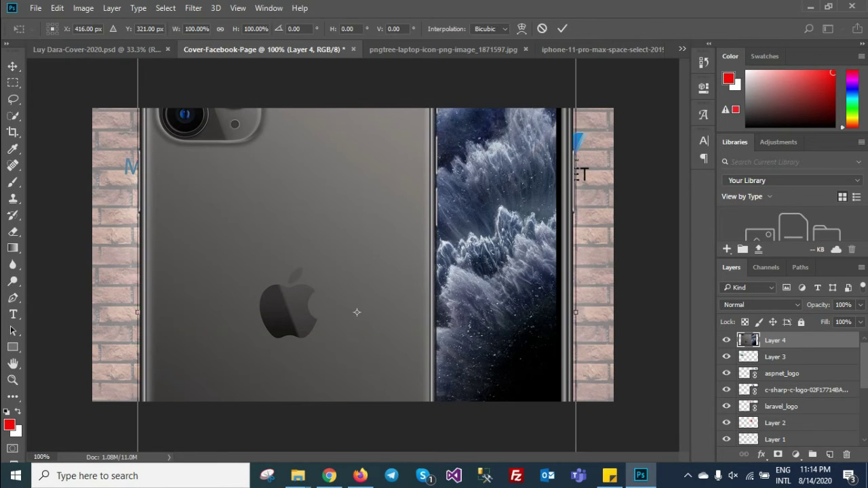
drag(356, 312, 302, 302)
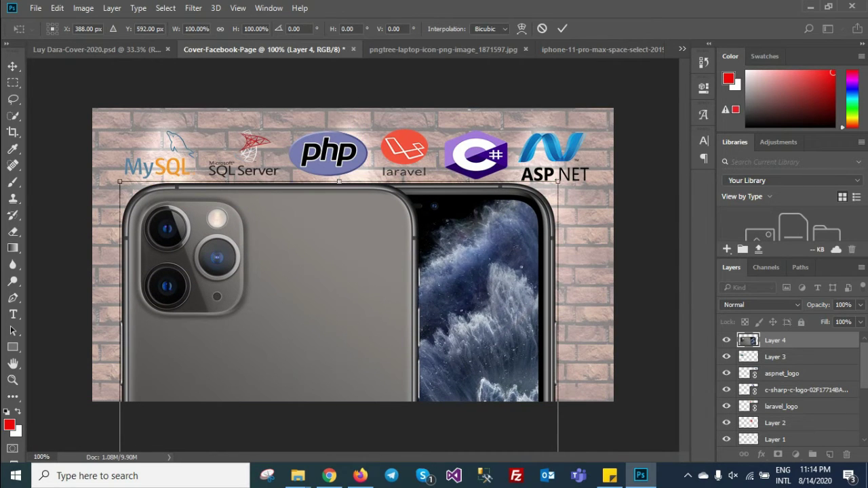
mouse_move(339, 182)
mouse_down()
mouse_move(339, 255)
mouse_move(344, 166)
mouse_up()
mouse_move(125, 138)
mouse_down()
mouse_move(288, 306)
mouse_move(508, 199)
mouse_up()
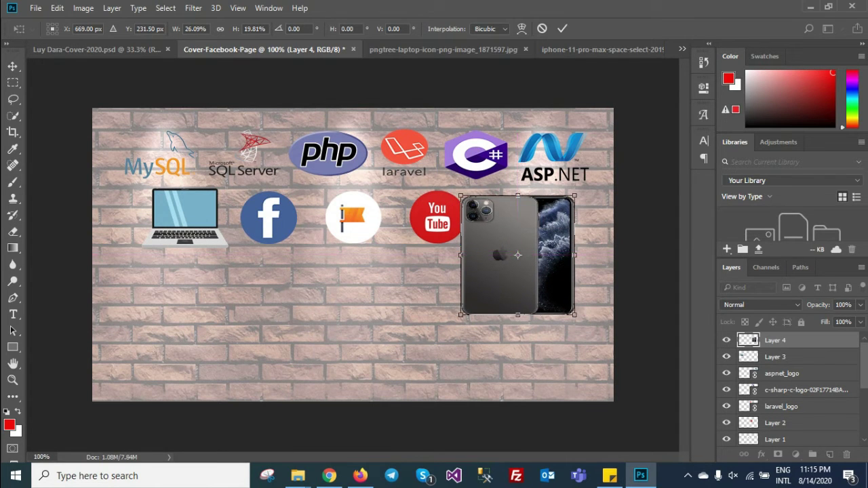
drag(574, 314, 549, 288)
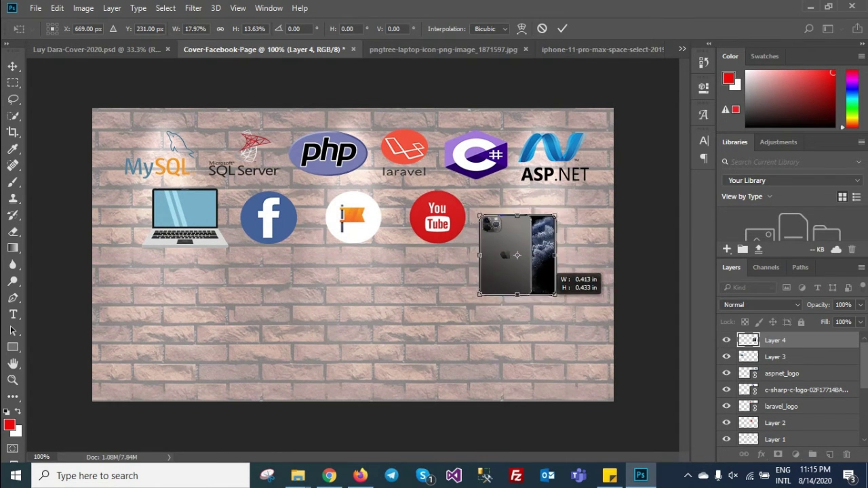
drag(518, 255, 521, 221)
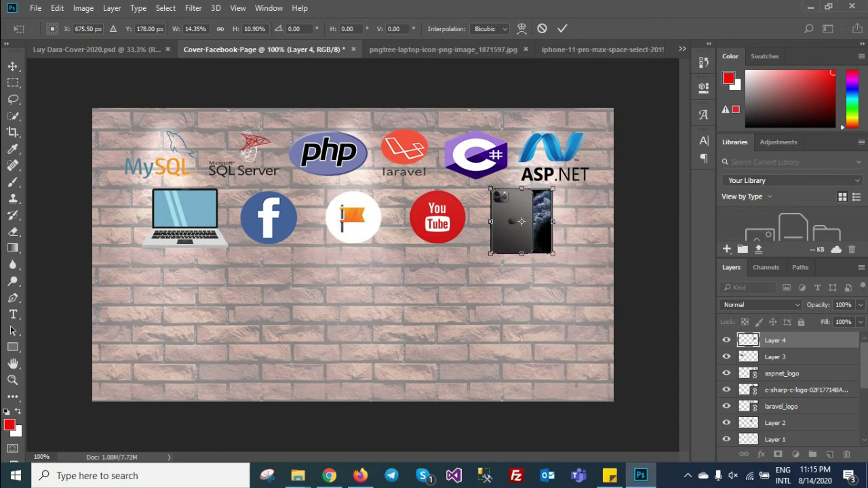
drag(521, 254, 522, 247)
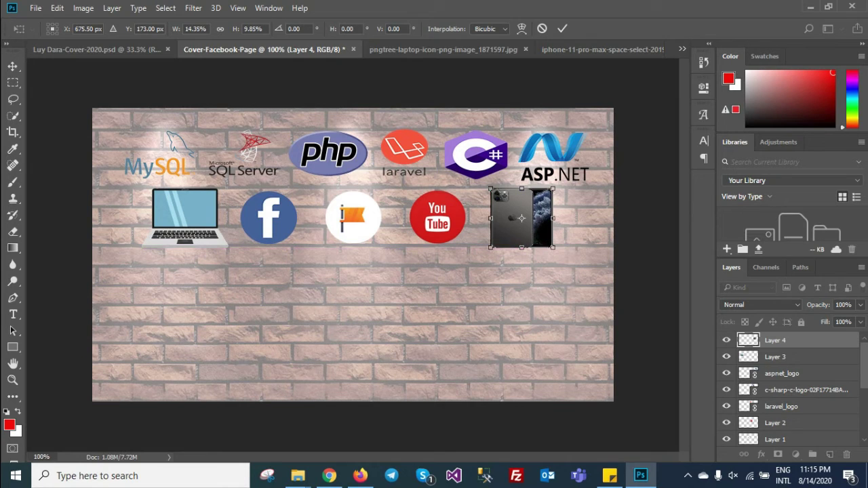
drag(553, 218, 536, 218)
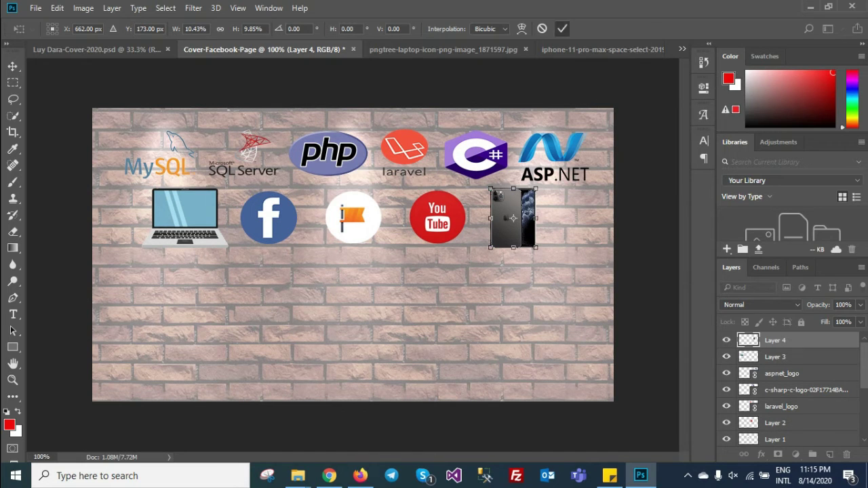
key(Return)
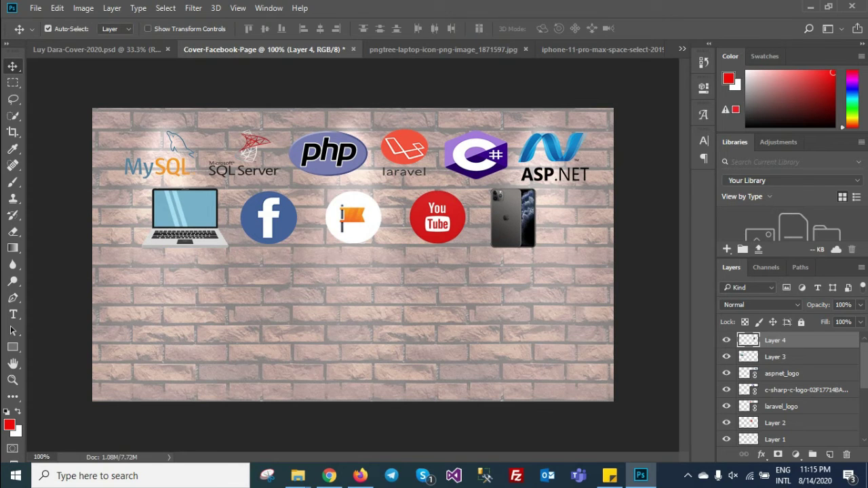
key(Up)
key(Up)
key(Up)
key(Up)
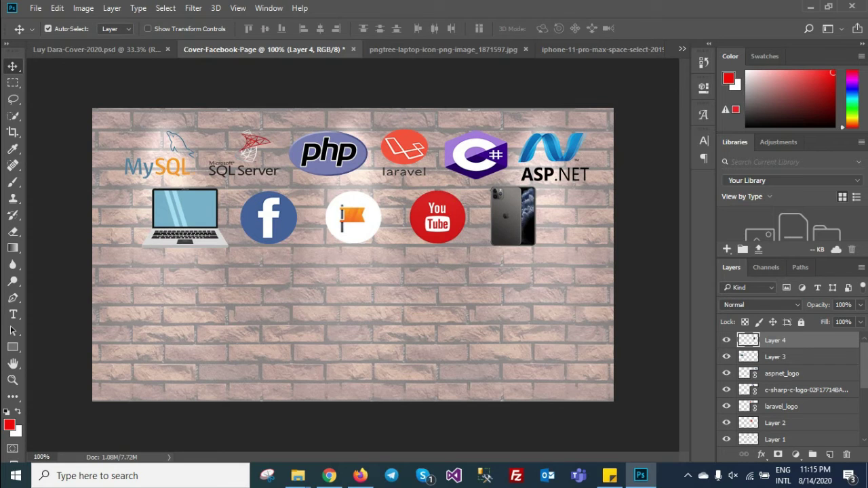
Step: Create a text layer near the cover's centre and copy the Khmer phrase from Google Translate
key(t)
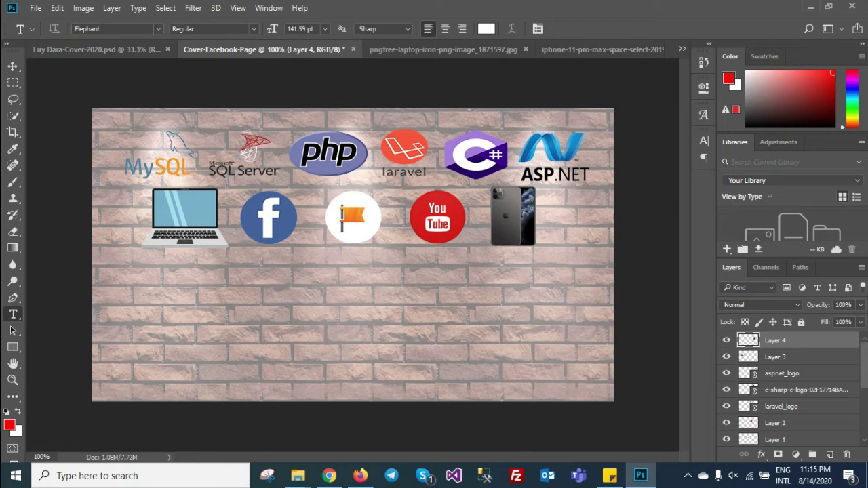
click(335, 283)
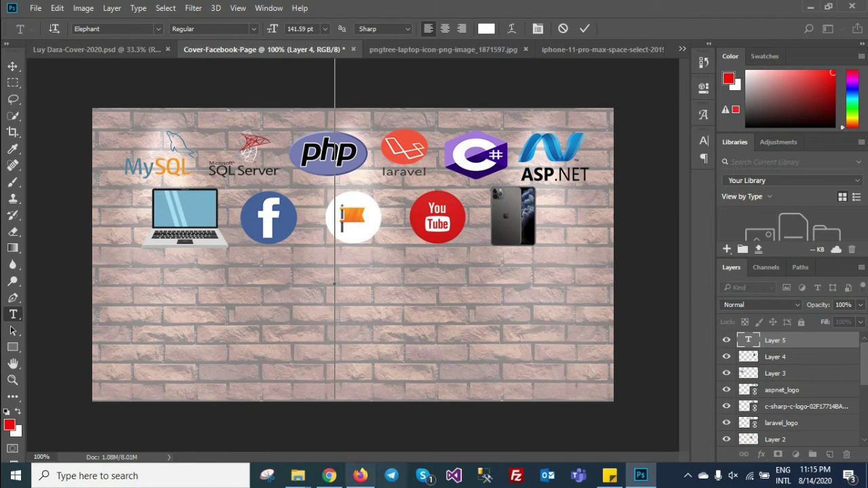
click(329, 476)
click(508, 10)
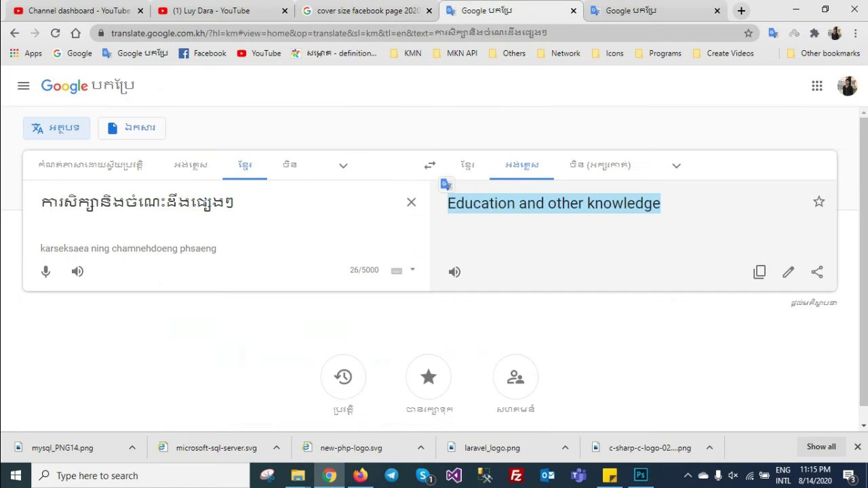
drag(234, 203, 41, 203)
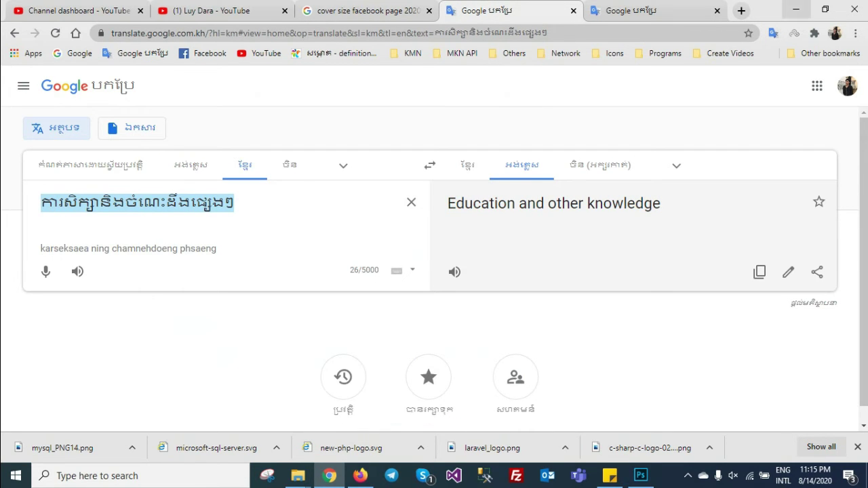
key(alt+Tab)
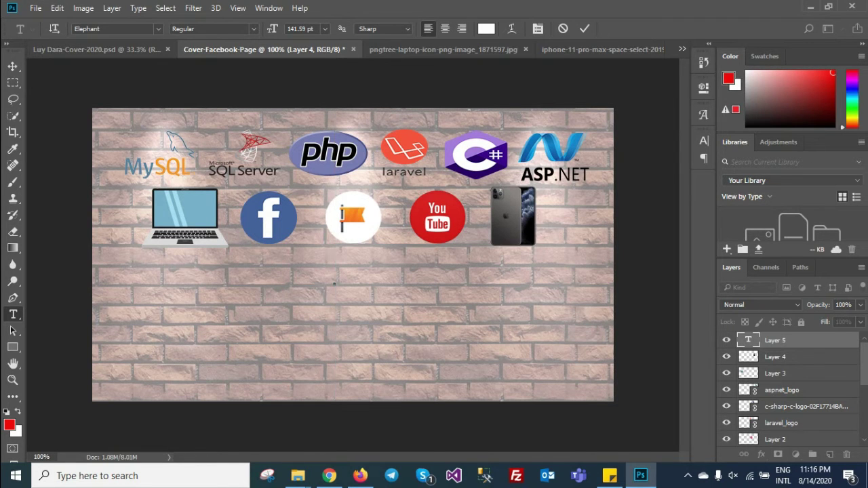
Step: Paste the Khmer phrase into Layer 5 and select all of the pasted text
key(ctrl+v)
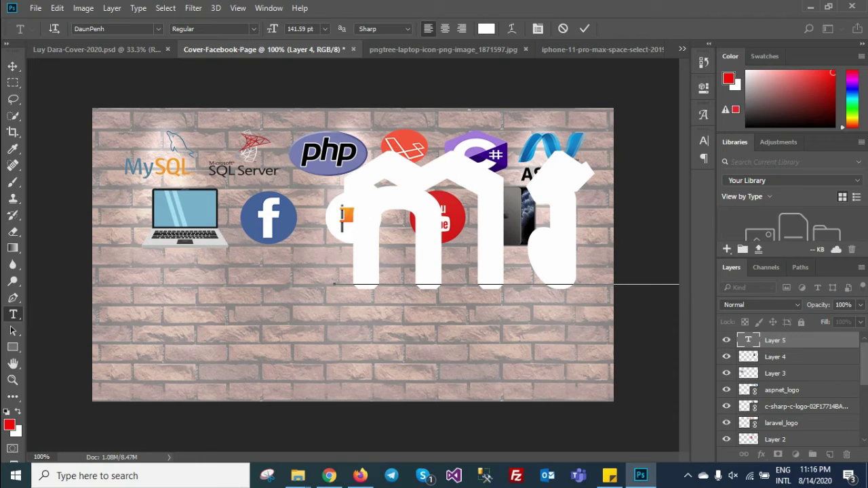
key(ctrl+a)
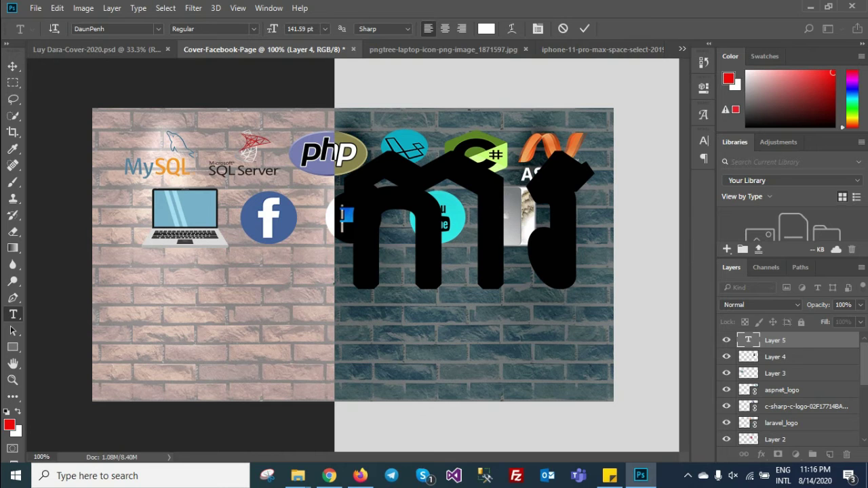
click(329, 476)
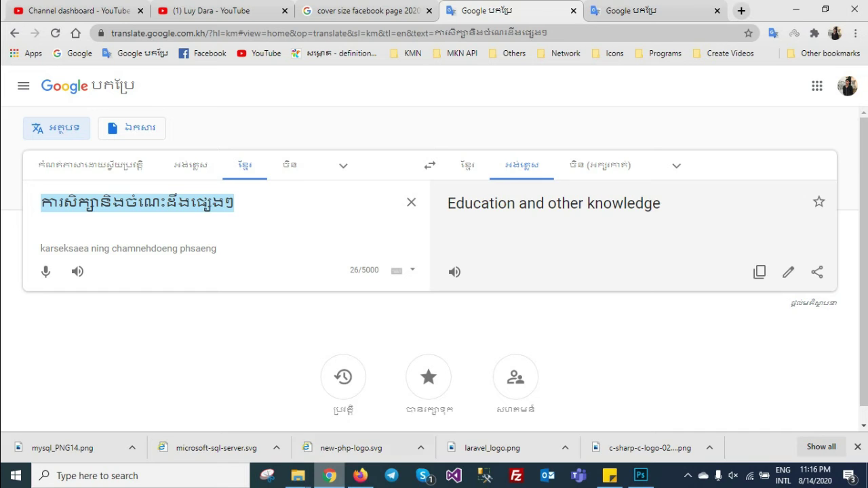
Step: Copy 'Khmer Busra' from the next Translate tab and set it as the text layer's font
key(ctrl+Tab)
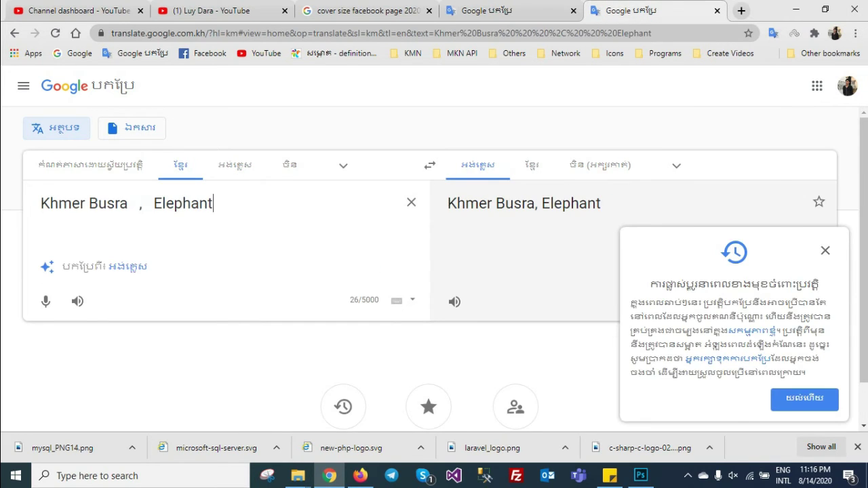
drag(128, 203, 41, 203)
key(ctrl+c)
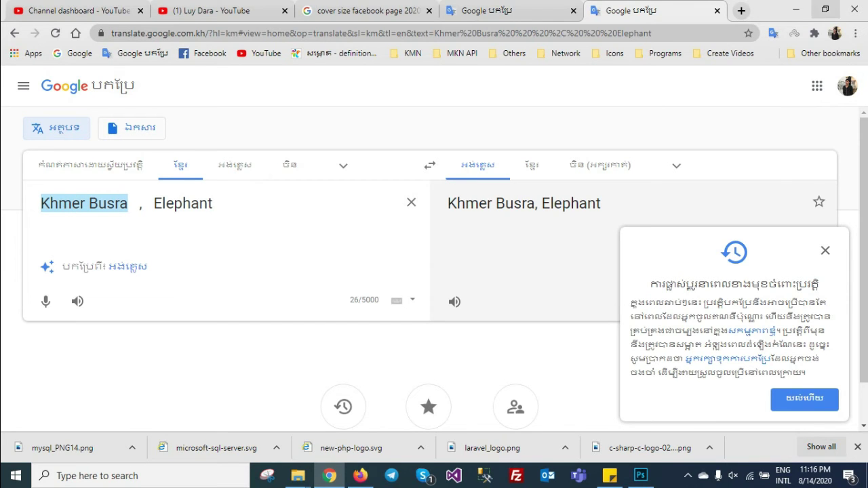
click(797, 10)
click(109, 29)
key(ctrl+v)
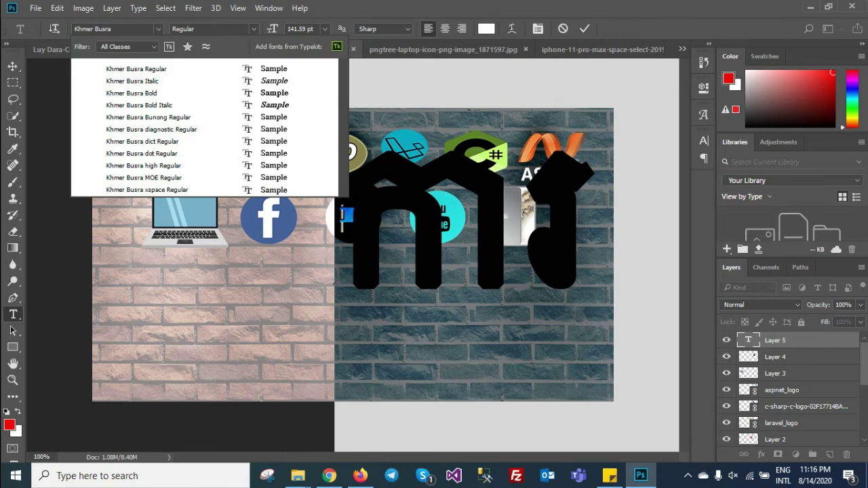
Step: Apply Khmer Busra to the Khmer title and reduce its size to 59.59 pt
key(Return)
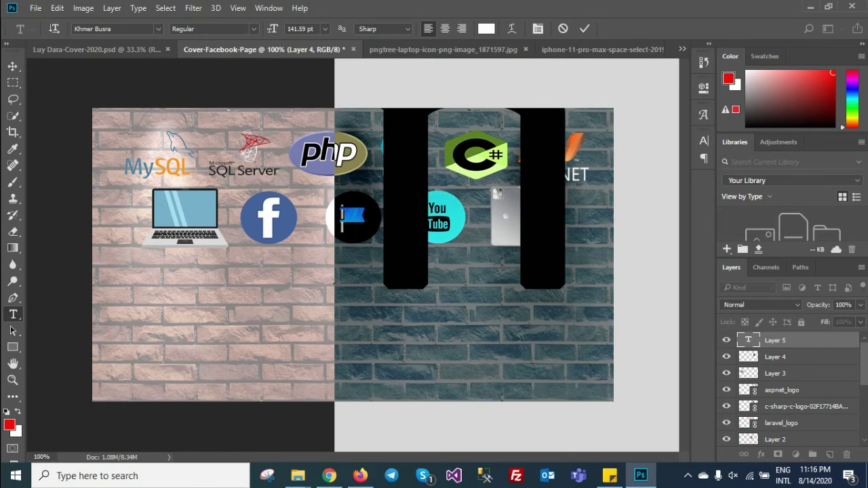
text(113.59)
key(Return)
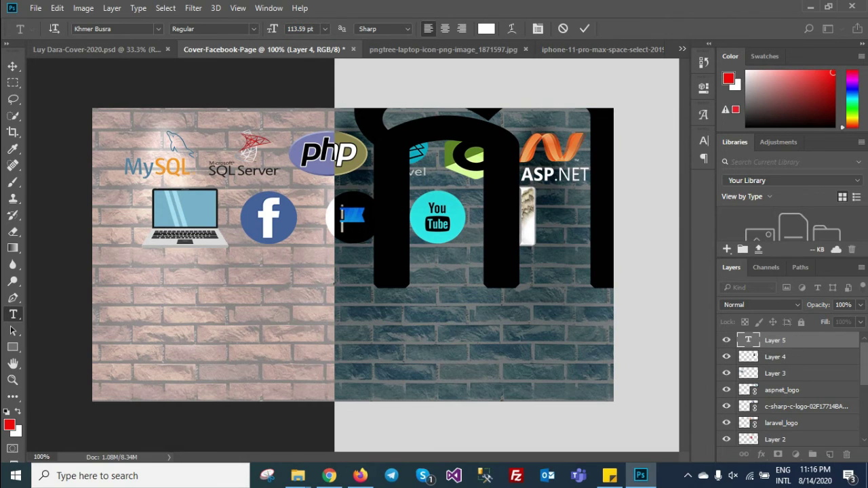
text(79.59)
key(Return)
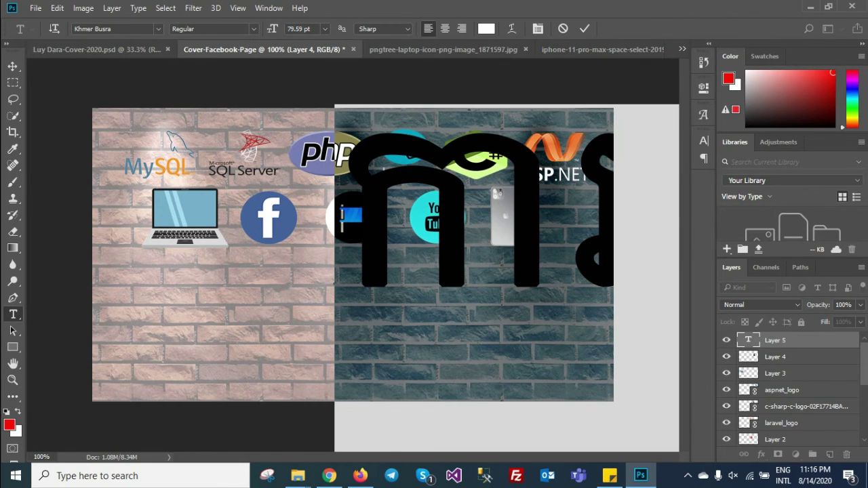
text(59.59)
key(Return)
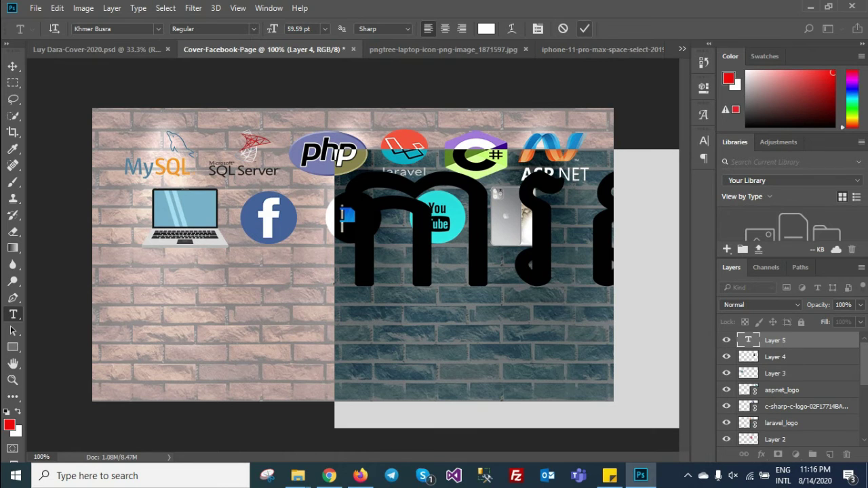
click(584, 28)
Step: Scale the Khmer title down and centre it below the icon rows
key(ctrl+t)
drag(614, 289, 536, 289)
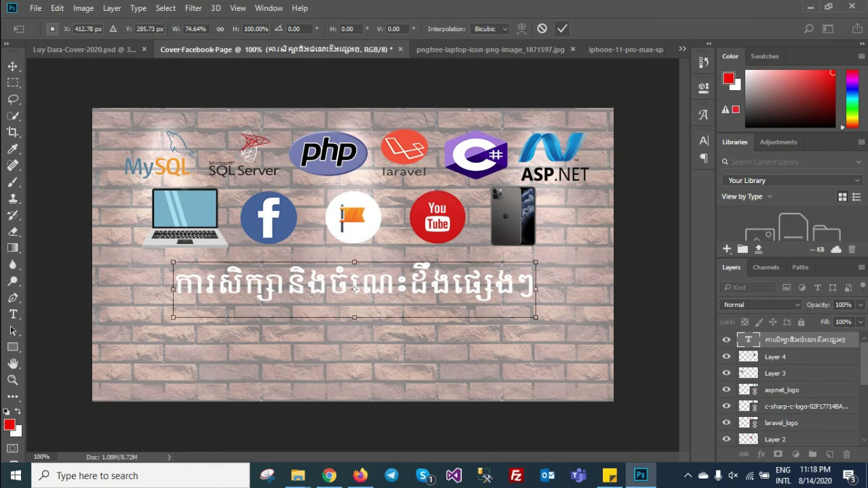
click(562, 28)
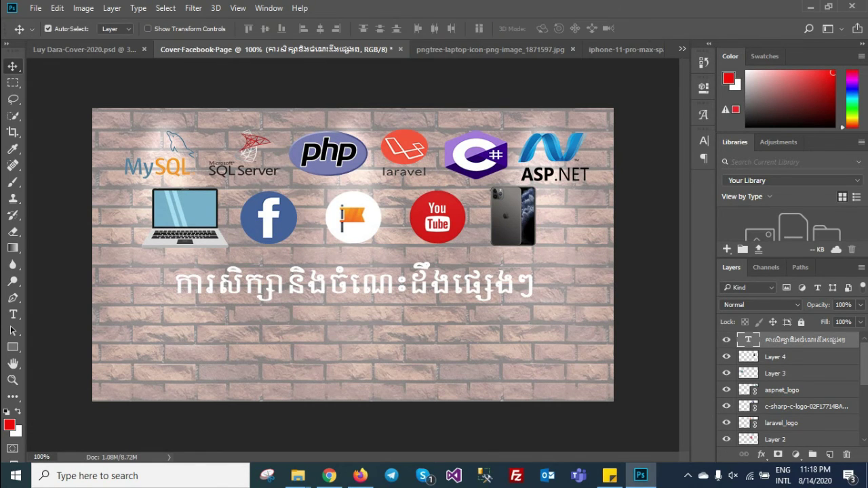
Step: Make the whole Khmer title bold
key(t)
click(328, 286)
key(ctrl+a)
click(212, 29)
click(197, 61)
click(584, 28)
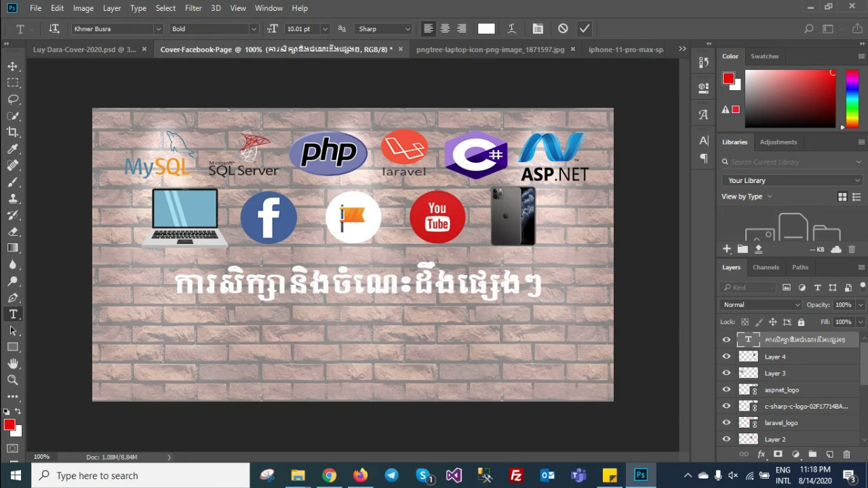
Step: Nudge the Khmer title slightly right and start a new text layer below it
key(v)
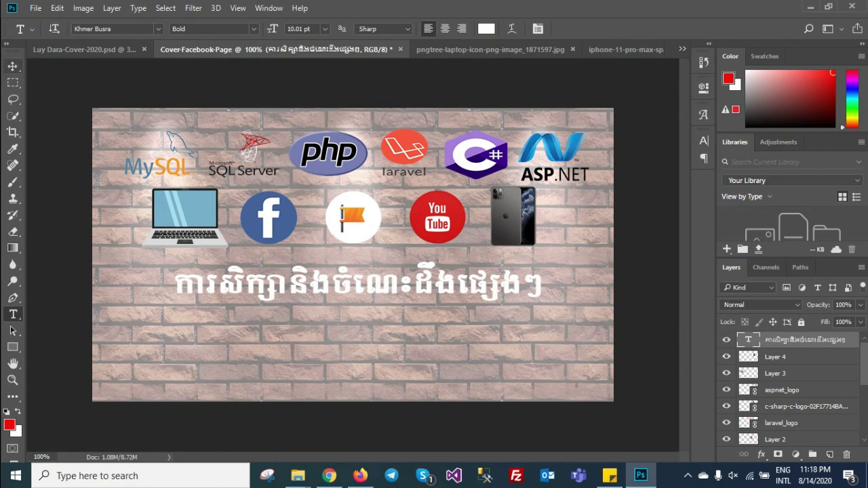
mouse_move(383, 274)
mouse_down()
mouse_move(393, 275)
mouse_move(376, 270)
mouse_up()
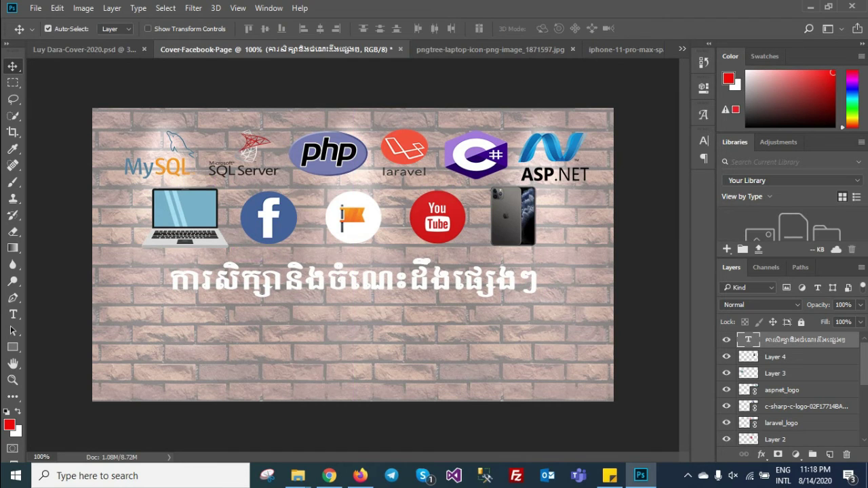
click(13, 314)
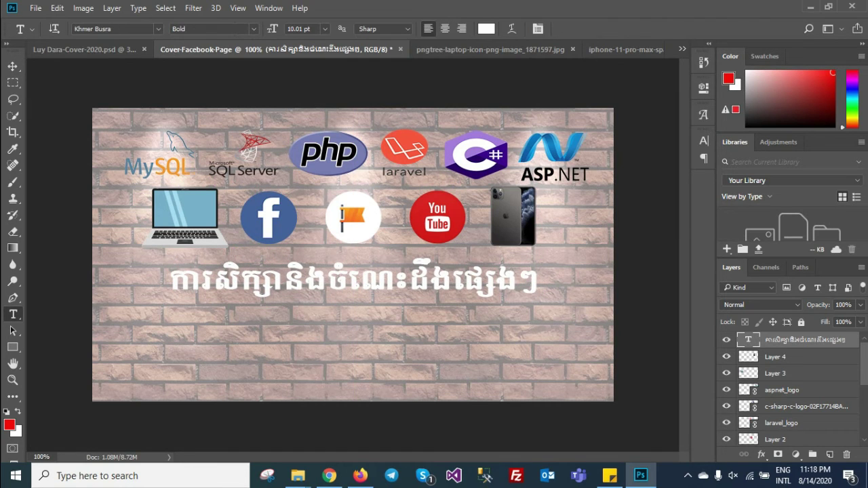
click(352, 358)
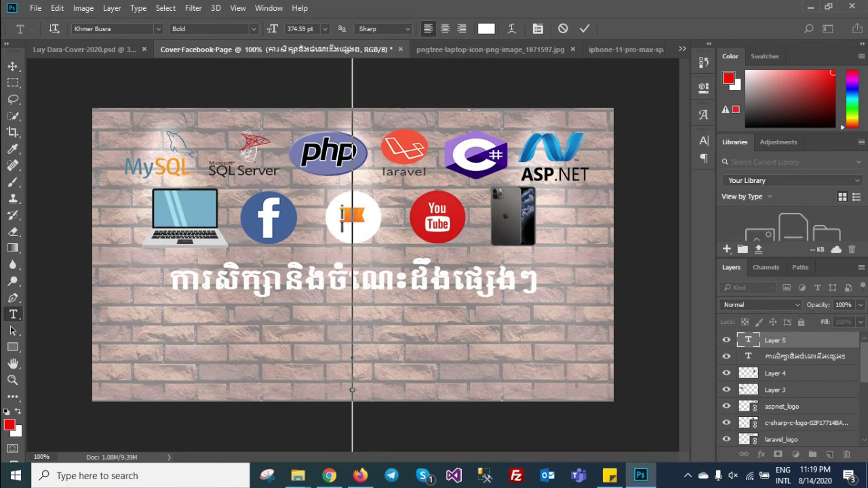
key(ctrl+s)
Step: Cancel saving, delete the empty text layer, and begin a new one at 50.59 pt
click(849, 9)
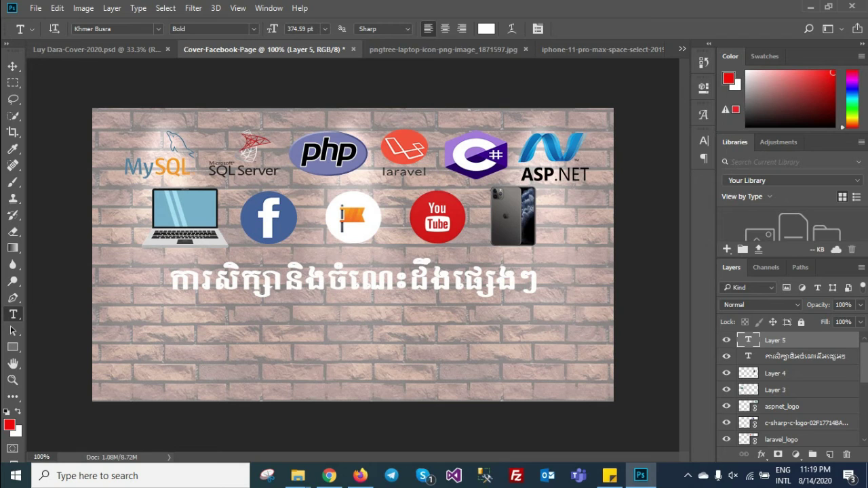
drag(775, 340, 847, 454)
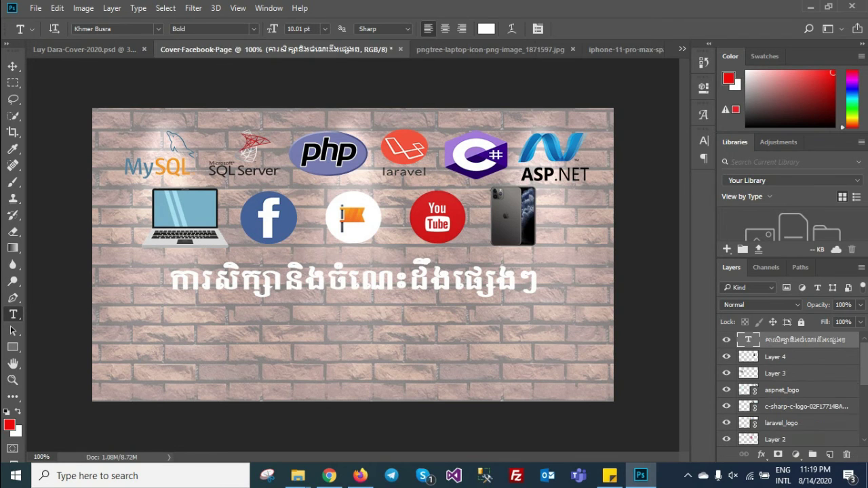
click(295, 335)
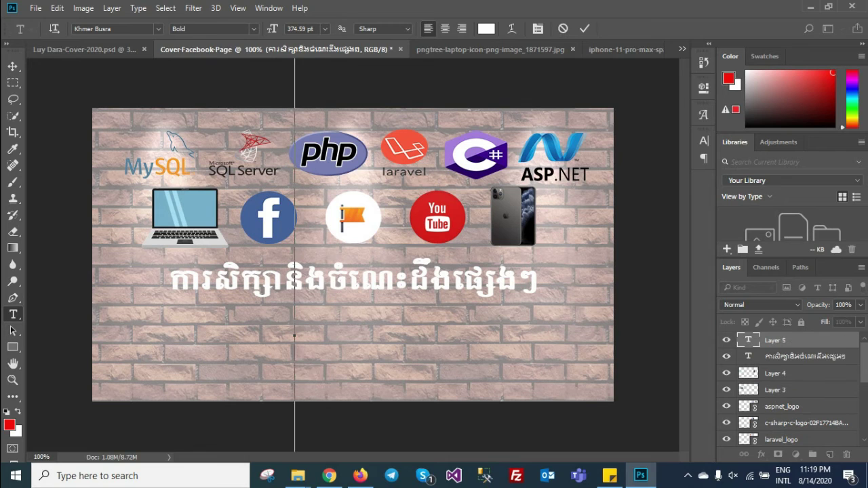
drag(272, 29, 225, 29)
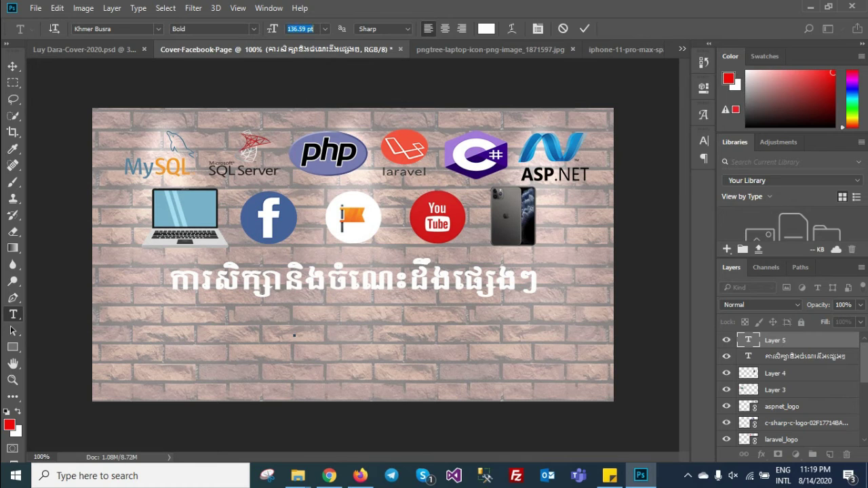
drag(226, 29, 213, 28)
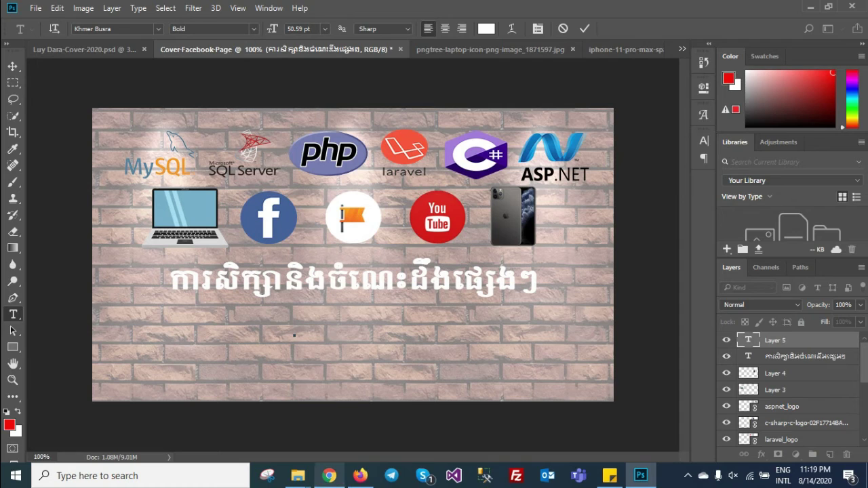
Step: Copy the translation 'Education and other knowledge' from Google Translate into Photoshop's new text layer
click(330, 476)
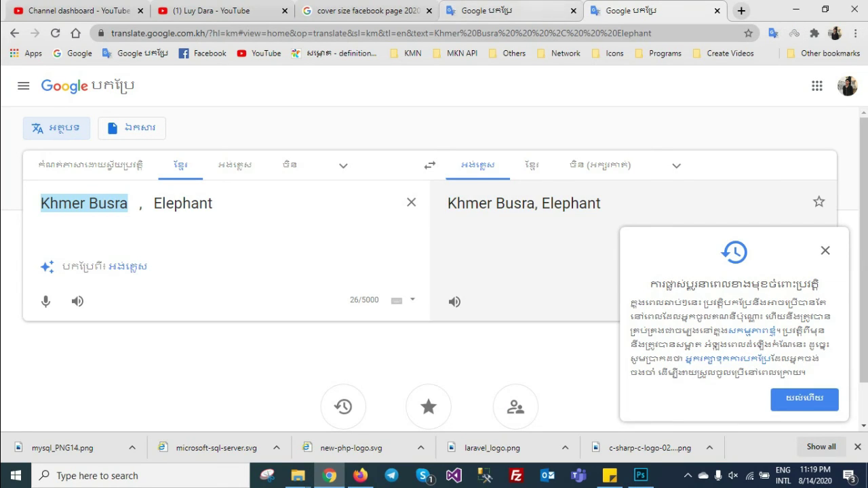
click(509, 10)
drag(662, 203, 447, 203)
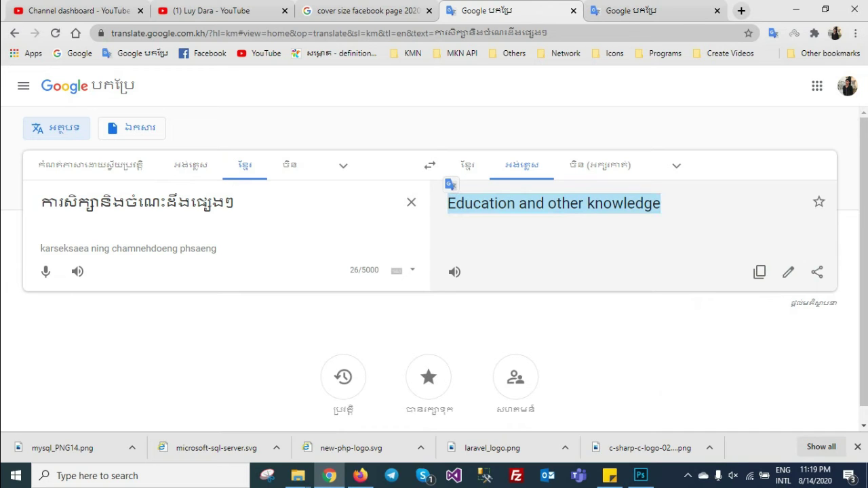
click(796, 9)
click(294, 335)
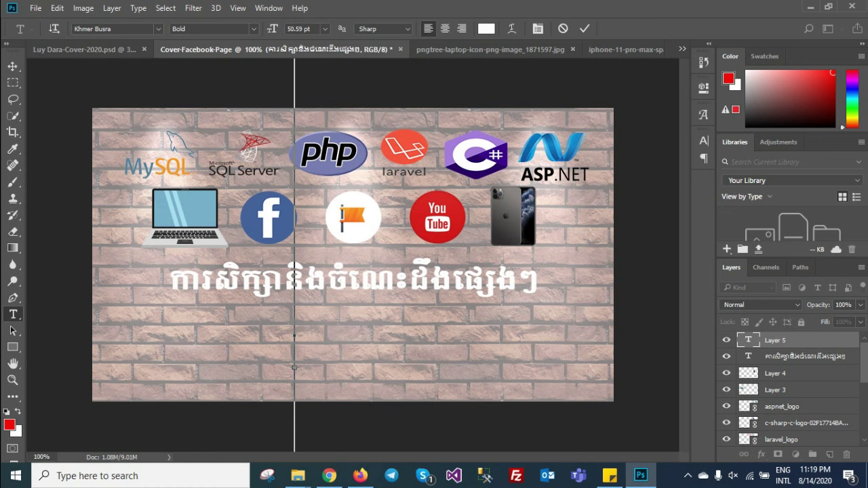
Step: Paste 'Education and other knowledge' and scale it down, centred beneath the Khmer title
key(ctrl+v)
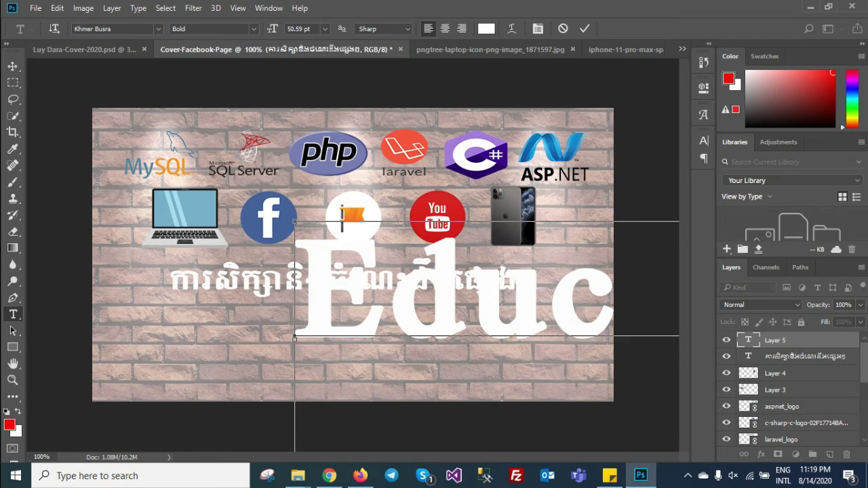
click(703, 141)
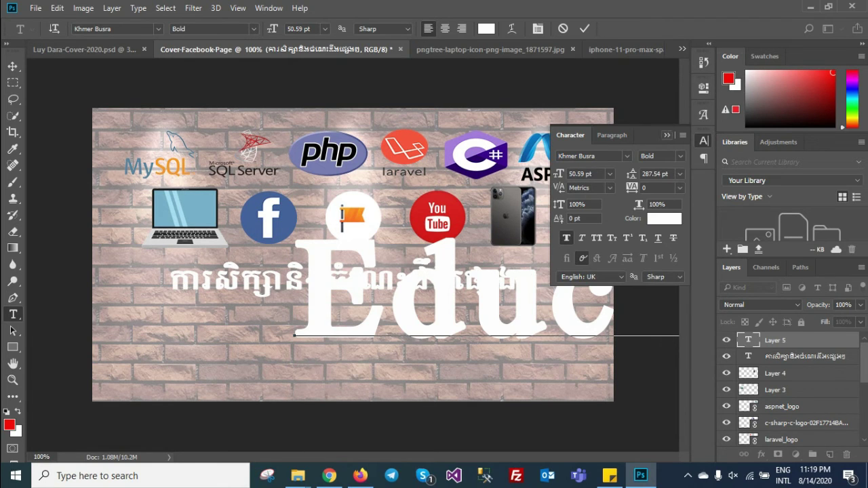
click(668, 135)
click(584, 28)
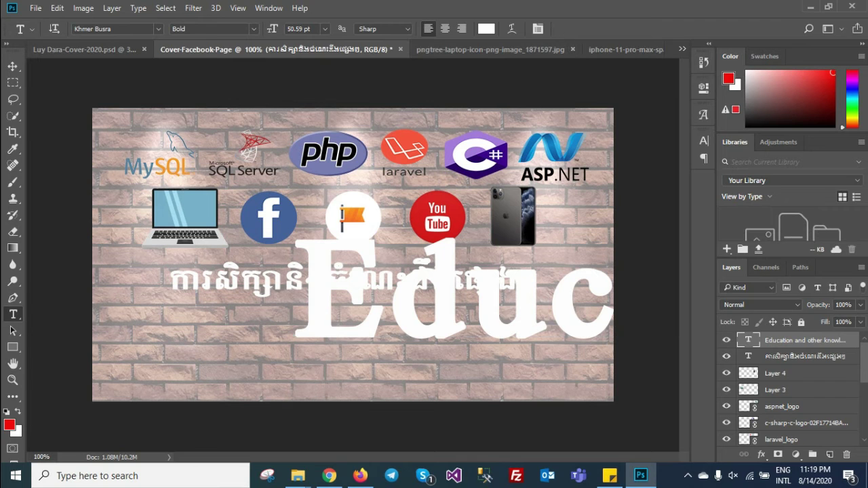
key(ctrl+t)
drag(294, 222, 125, 218)
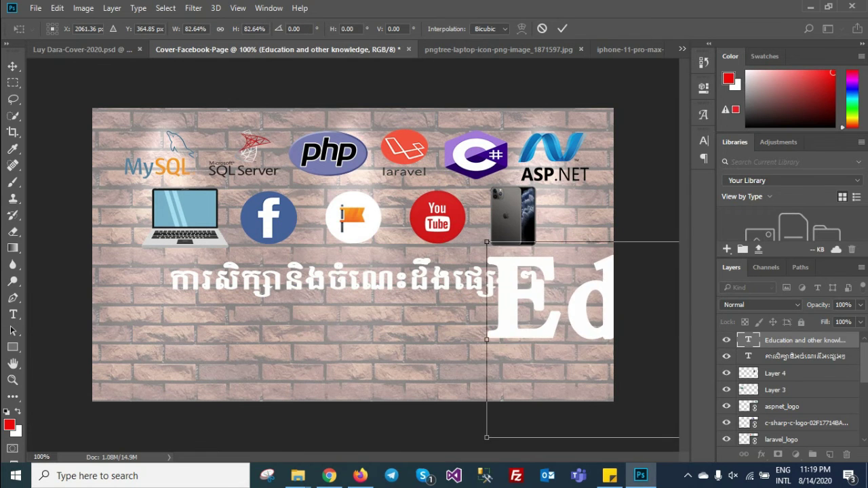
mouse_move(125, 218)
mouse_down()
mouse_move(135, 261)
mouse_move(327, 278)
mouse_up()
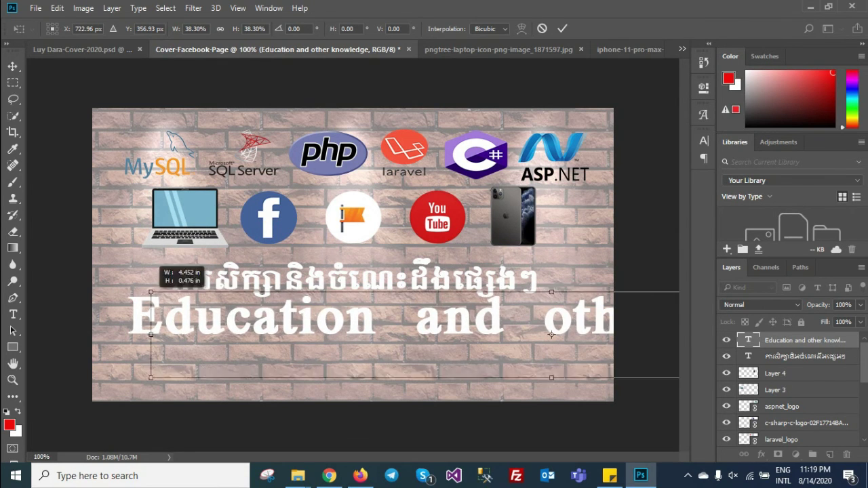
drag(327, 278, 347, 314)
drag(551, 334, 359, 332)
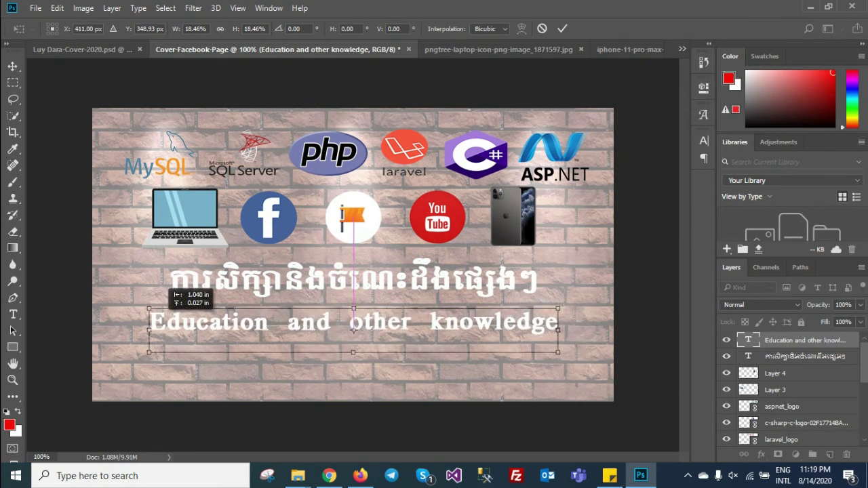
key(Return)
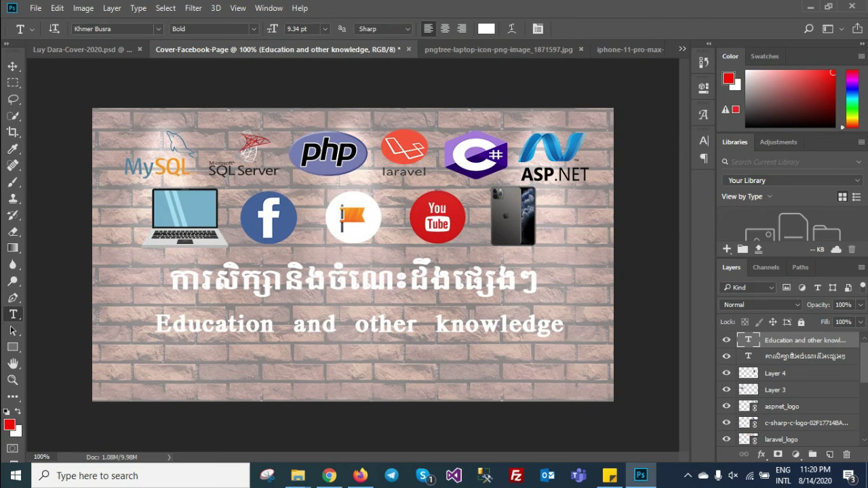
Step: Copy the font name 'Elephant' from Google Translate and select the subtitle text
click(329, 475)
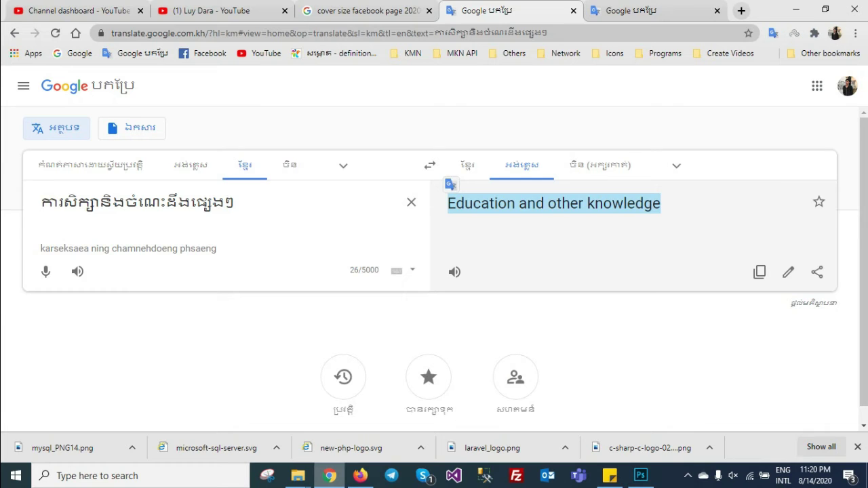
key(ctrl+Tab)
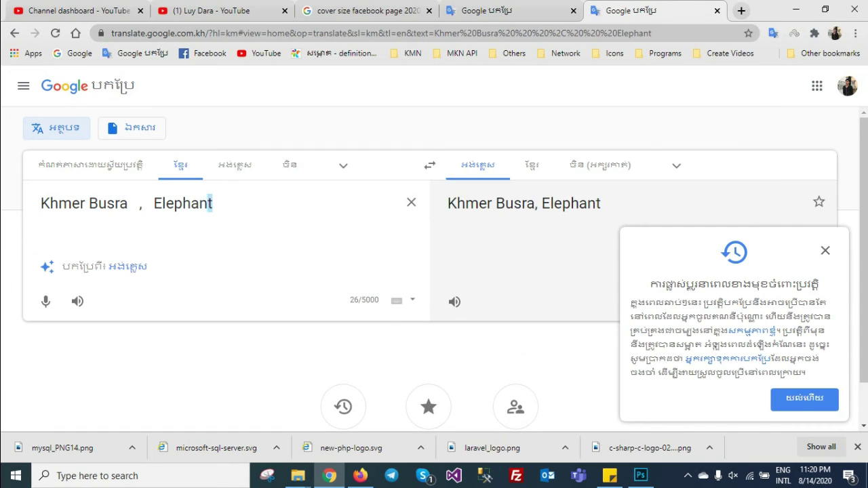
drag(213, 203, 153, 204)
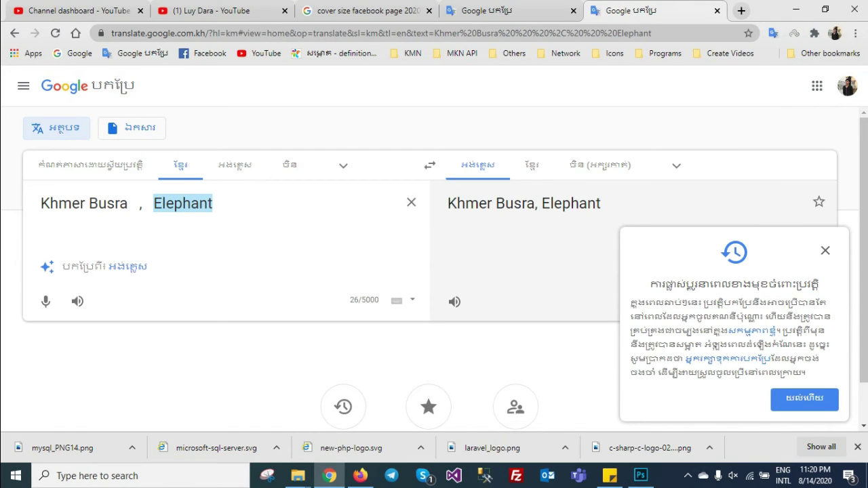
key(alt+Tab)
double_click(748, 340)
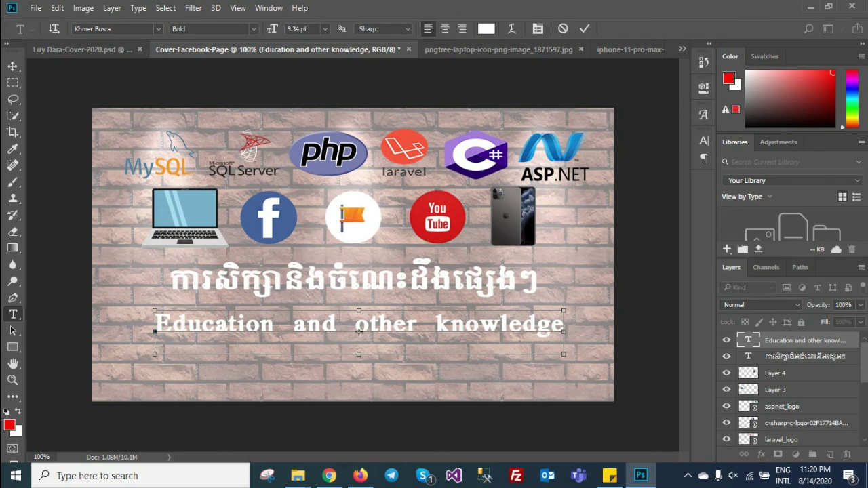
Step: Change the subtitle font to Elephant Regular and shift it slightly left and up
click(95, 28)
text(Elephant)
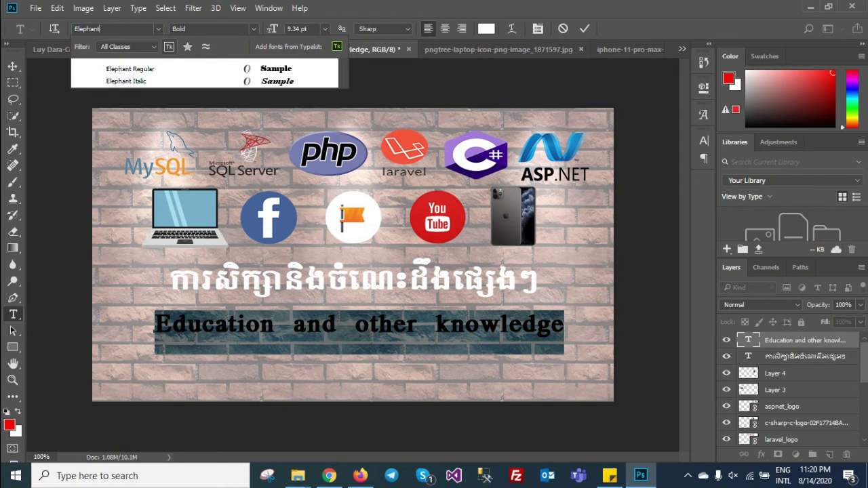
key(Down)
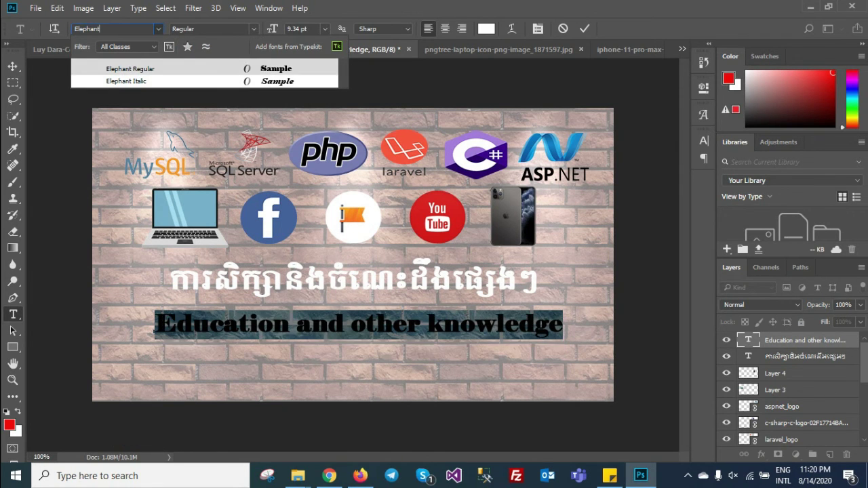
key(Return)
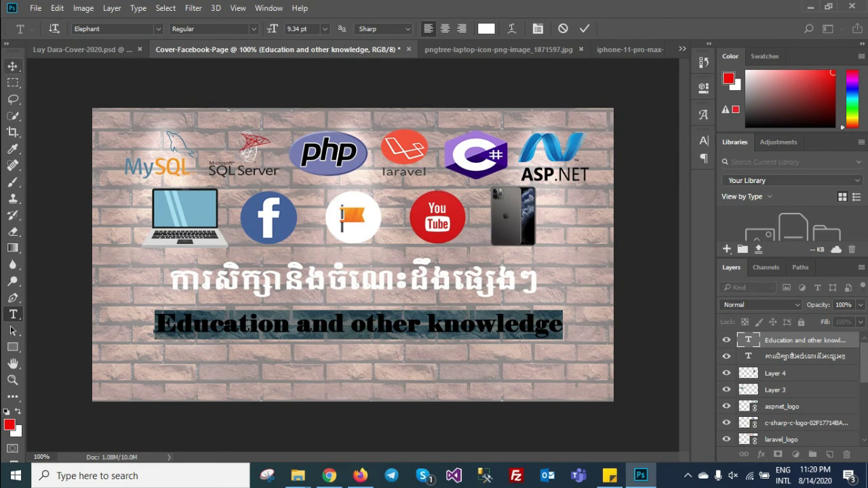
click(12, 66)
mouse_move(353, 304)
mouse_down()
mouse_move(345, 298)
mouse_move(348, 311)
mouse_up()
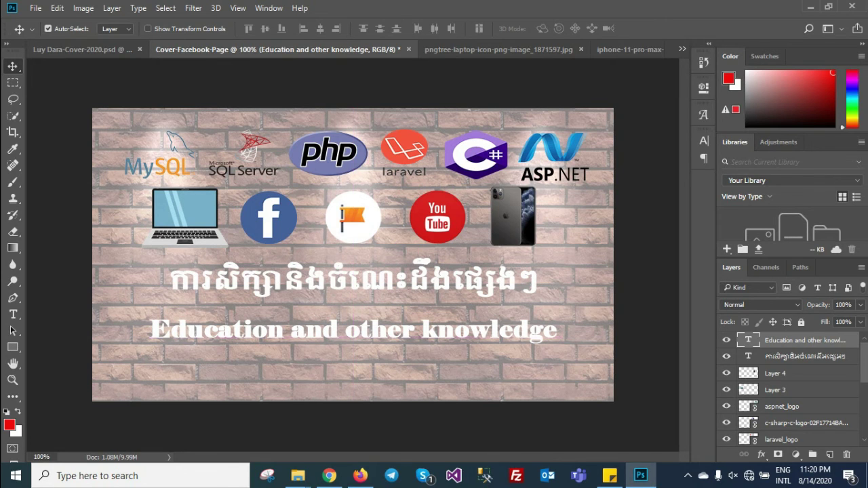
Step: Add a Stroke layer style to the Khmer title with black colour
click(752, 357)
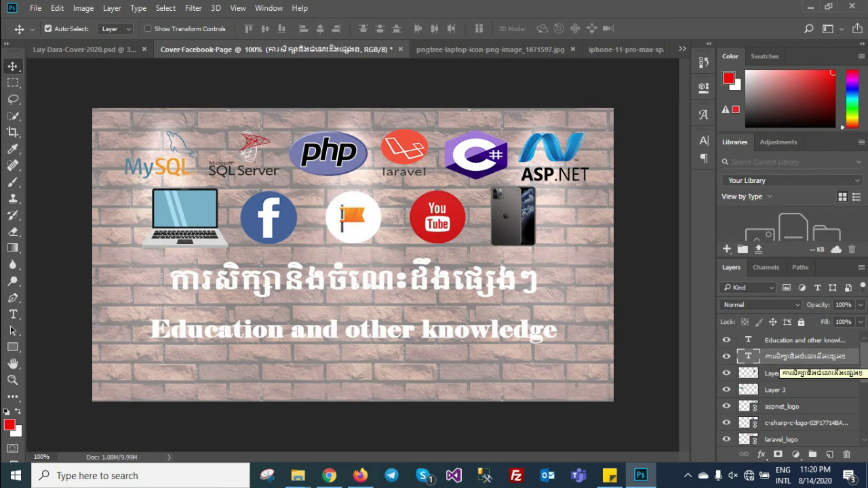
right_click(752, 357)
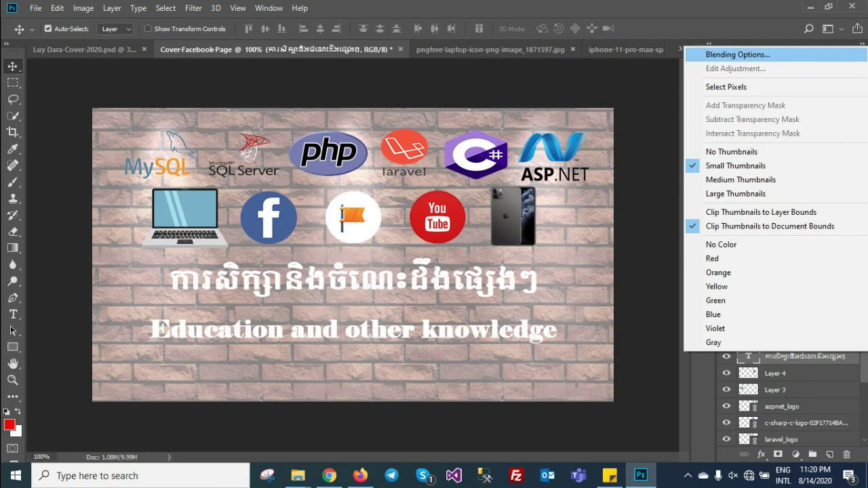
click(738, 54)
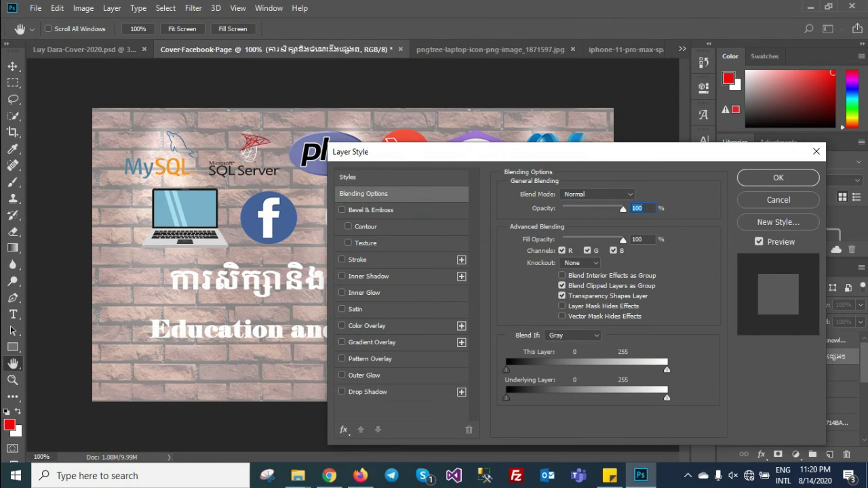
drag(407, 152, 480, 100)
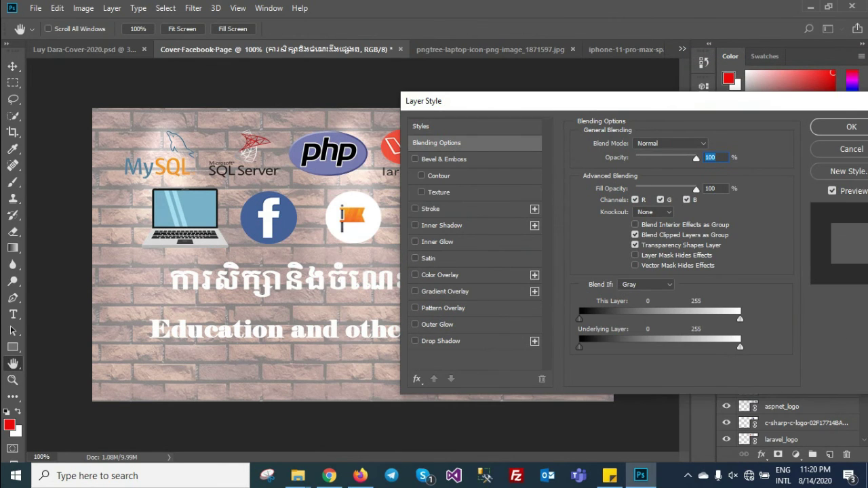
click(415, 208)
click(431, 209)
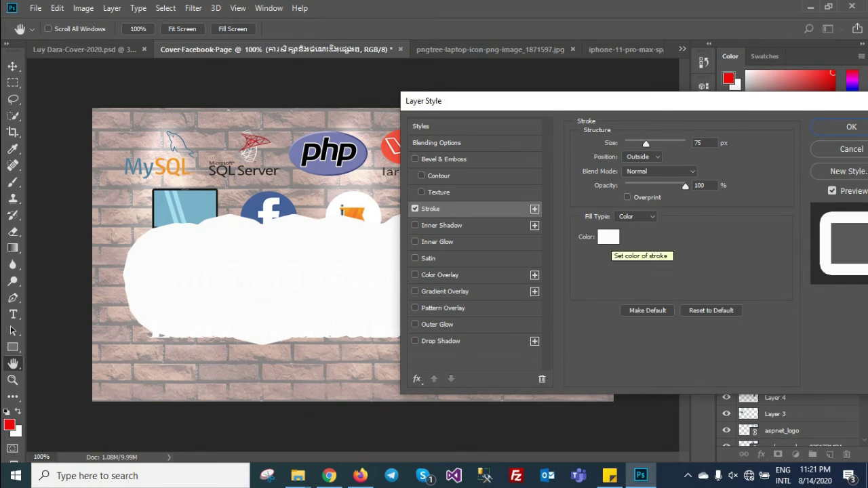
click(608, 236)
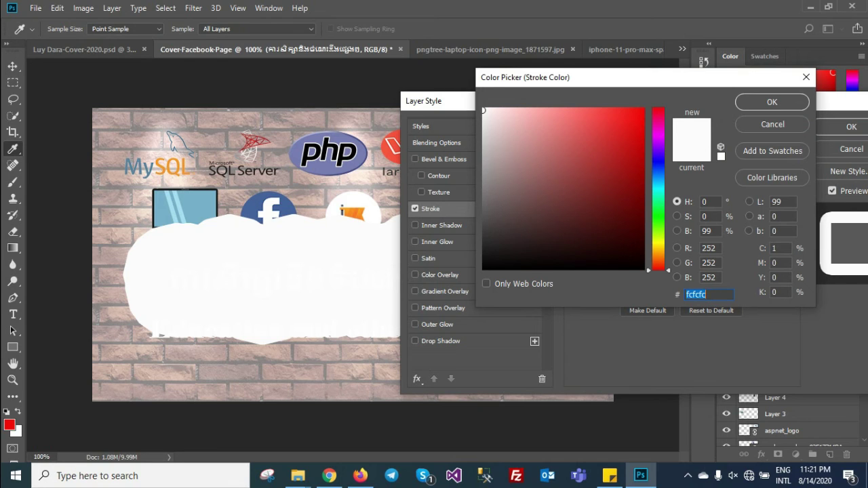
click(484, 266)
click(772, 102)
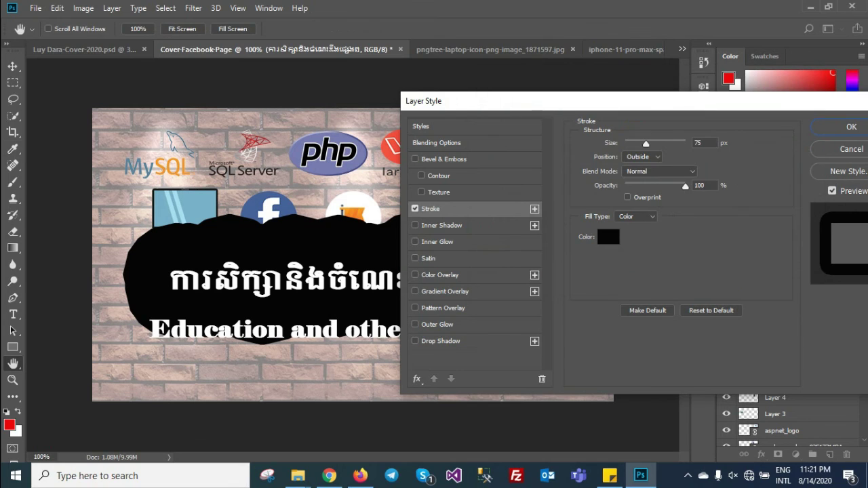
Step: Set the stroke to 5 px, 98% opacity, position Outside, and apply it
text(5)
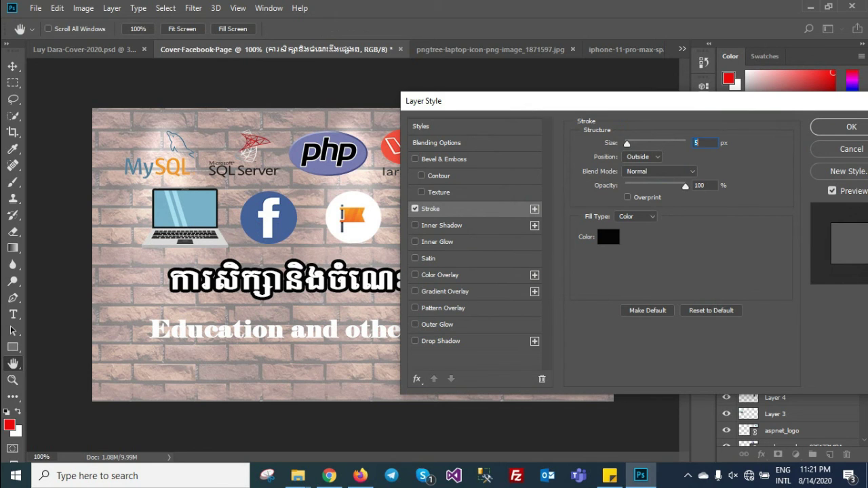
mouse_move(685, 185)
mouse_down()
mouse_move(665, 185)
mouse_move(684, 185)
mouse_up()
click(642, 156)
click(637, 173)
click(642, 157)
drag(475, 101, 356, 96)
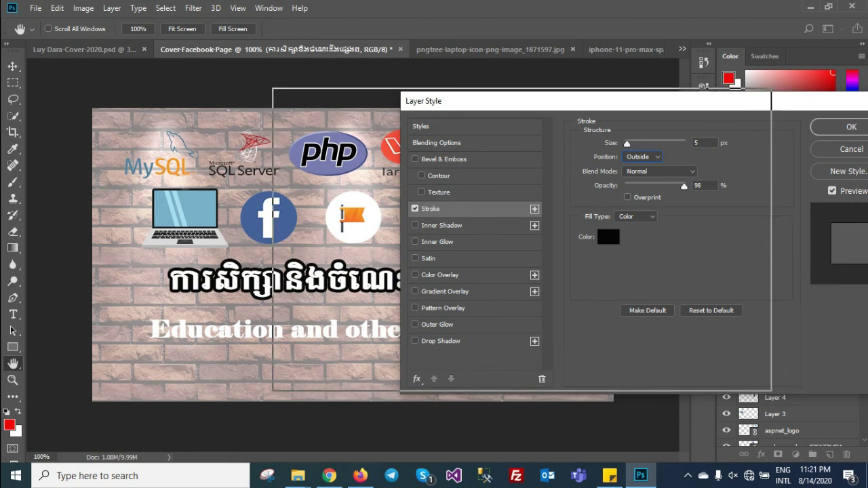
key(Return)
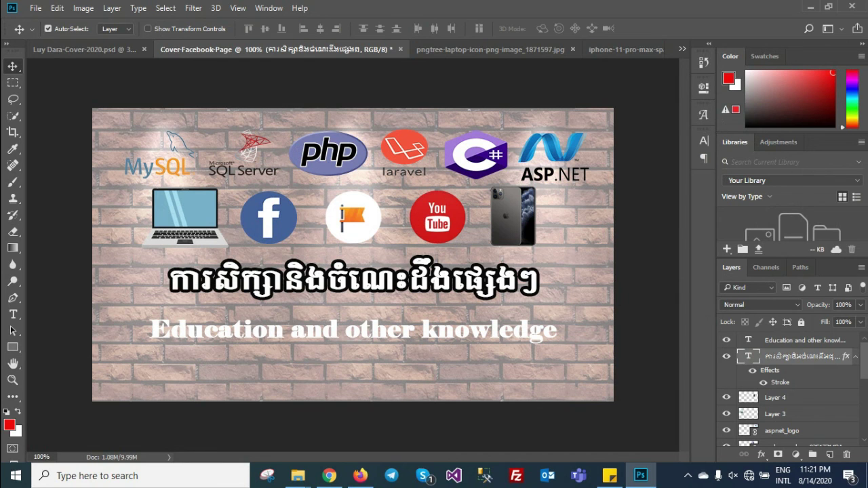
Step: Give the English subtitle the same 5 px black outside stroke
key(alt+bracketright)
right_click(770, 340)
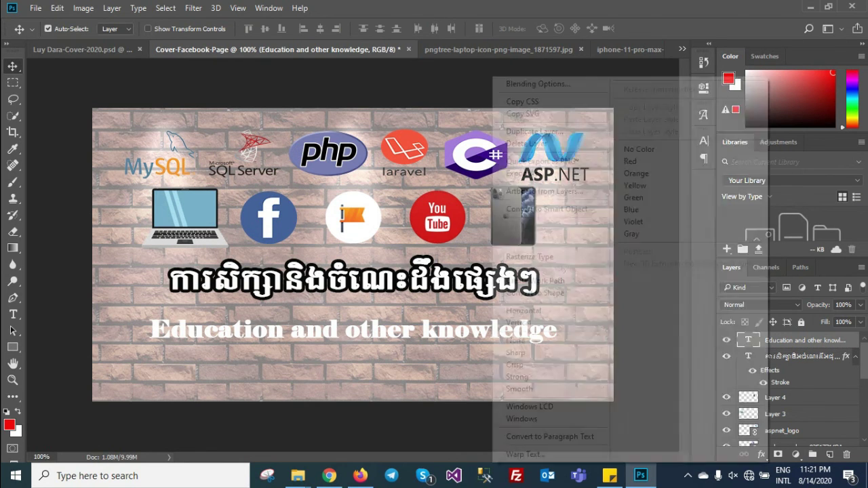
click(538, 84)
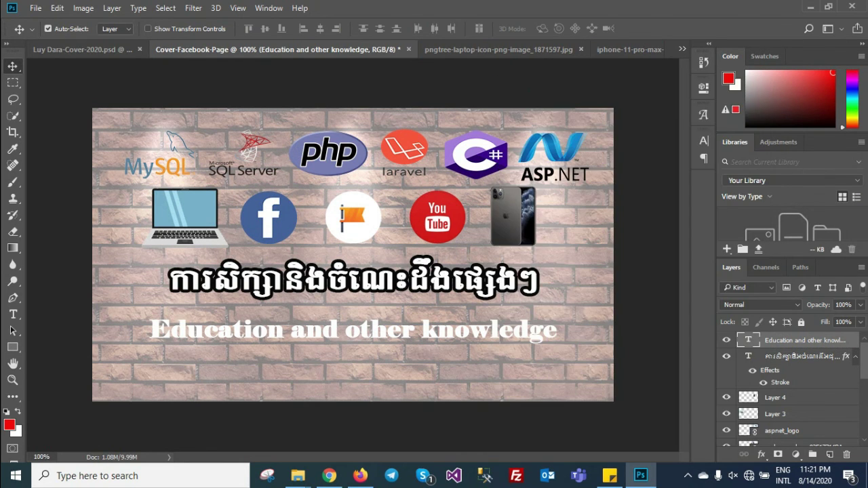
click(283, 206)
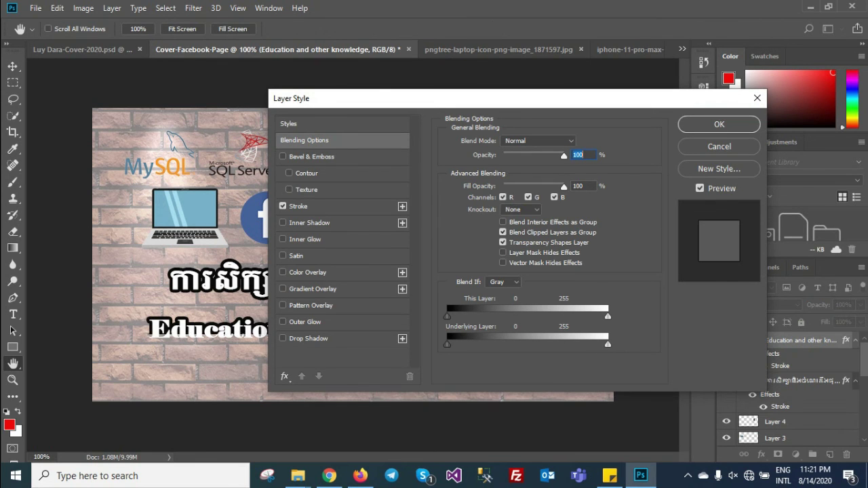
click(298, 206)
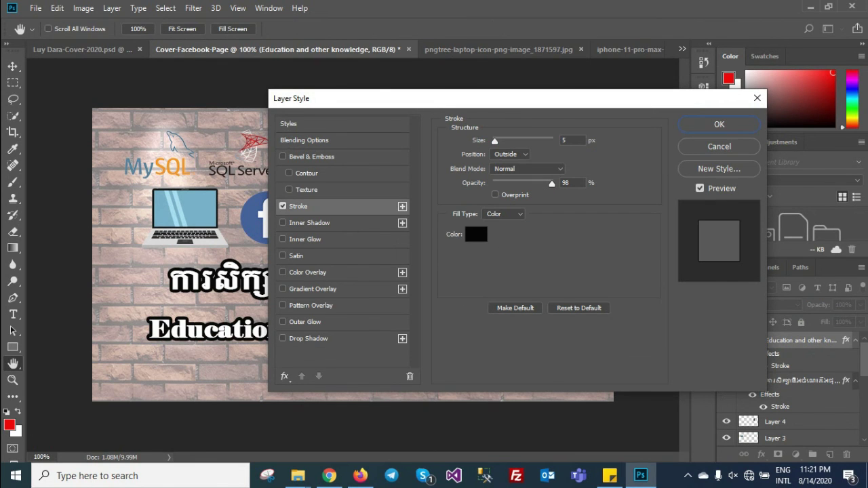
key(Return)
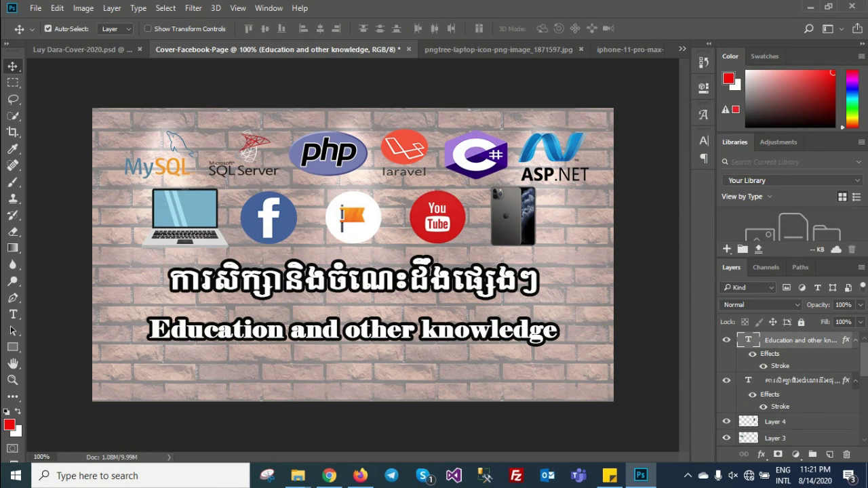
key(ctrl+t)
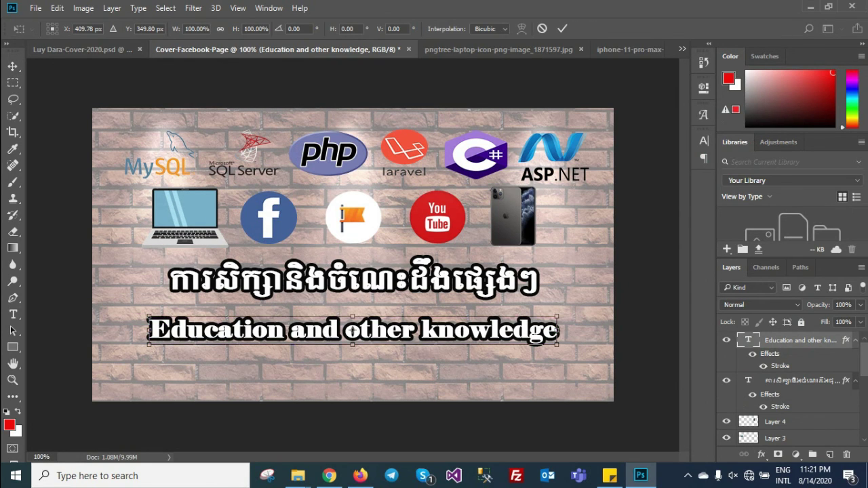
Step: Stretch the subtitle to about 118% height, lower it, and nudge the Khmer title down
drag(353, 316, 353, 312)
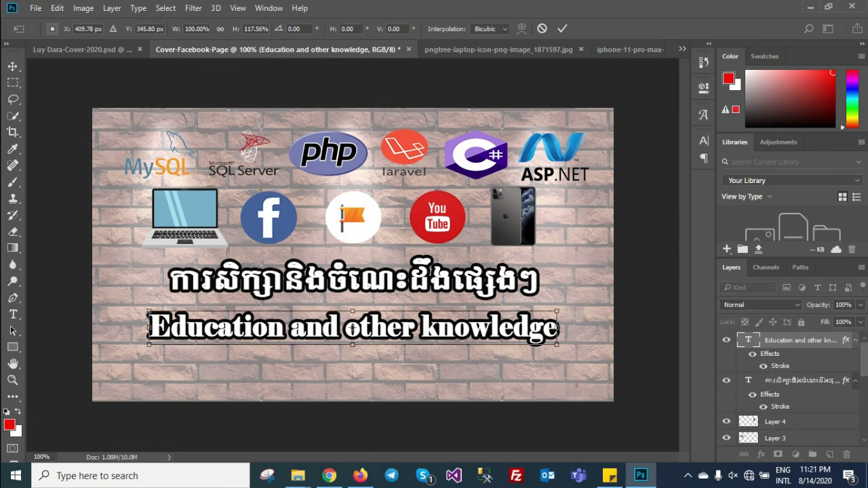
drag(352, 328, 353, 332)
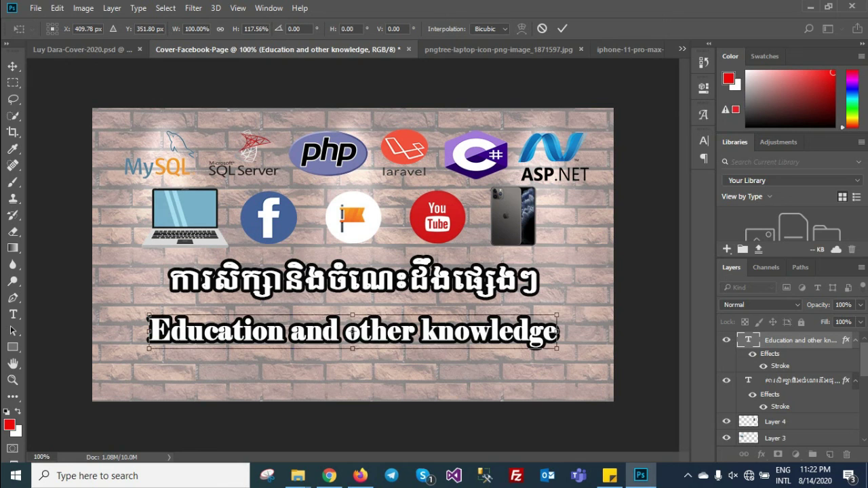
drag(353, 333, 353, 338)
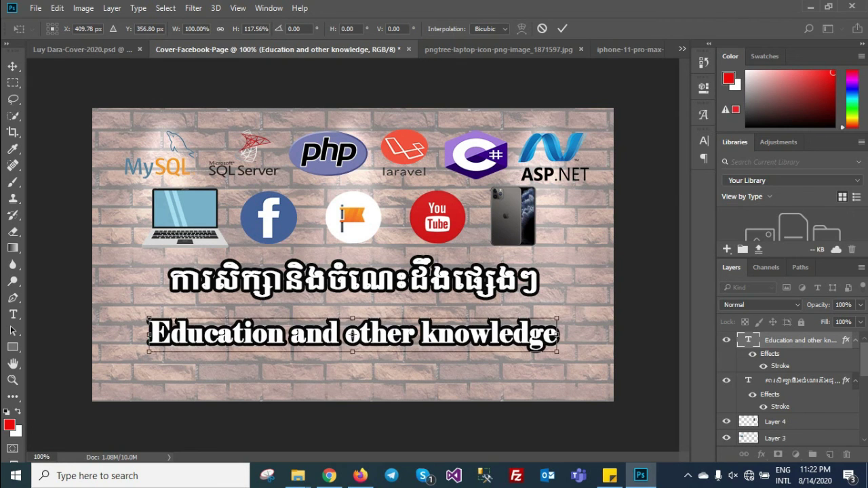
click(562, 28)
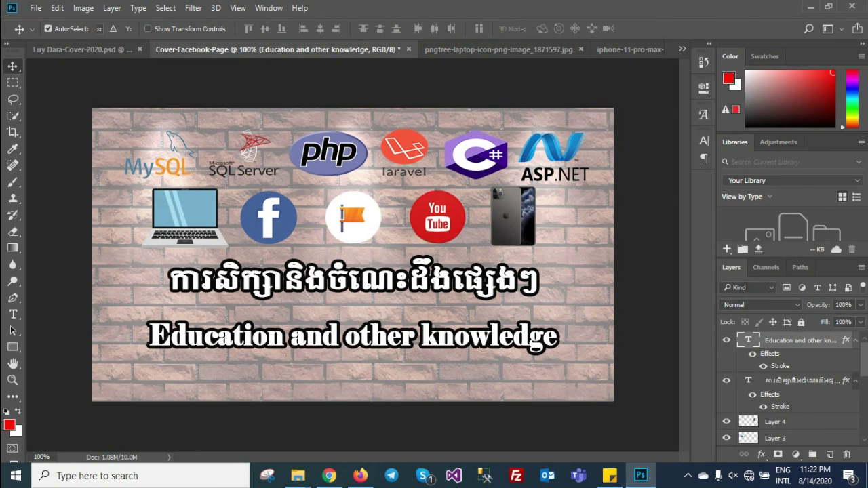
key(alt+bracketleft)
key(Down)
key(Down)
key(Down)
key(Down)
key(Down)
key(Down)
key(Down)
key(Down)
key(Down)
key(Down)
key(Down)
key(Down)
key(Down)
key(Down)
key(Down)
key(Down)
key(Down)
key(Down)
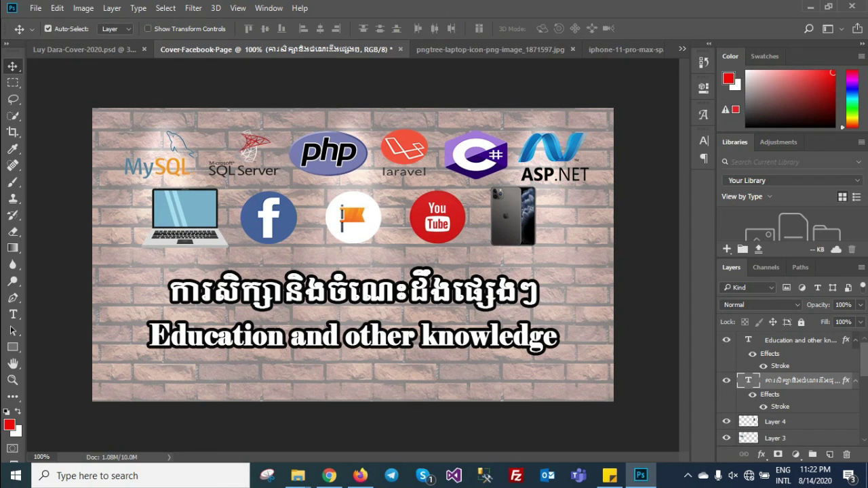
key(ctrl+alt+a)
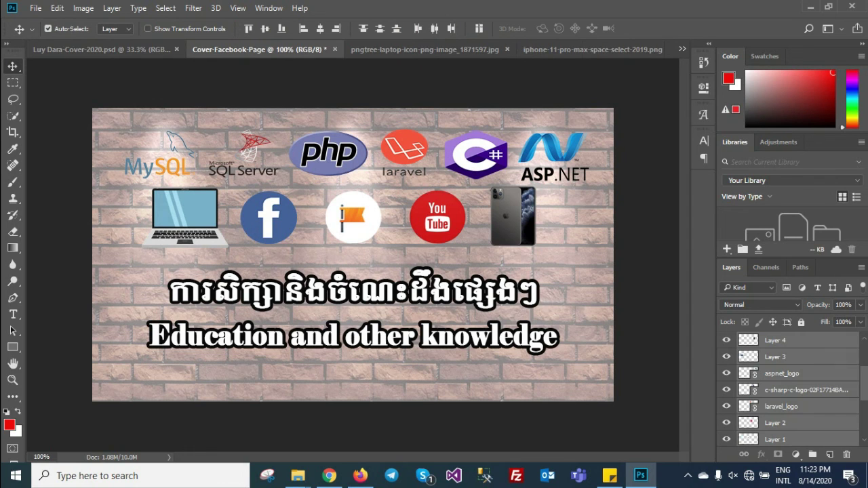
Step: Nudge all logo and icon layers down, then back up slightly
key(Down)
key(Down)
key(Down)
key(Down)
key(Down)
key(Down)
key(Down)
key(Down)
key(Down)
key(Down)
key(Down)
key(Down)
key(Down)
key(Down)
key(Down)
key(Down)
key(Down)
key(Down)
key(Up)
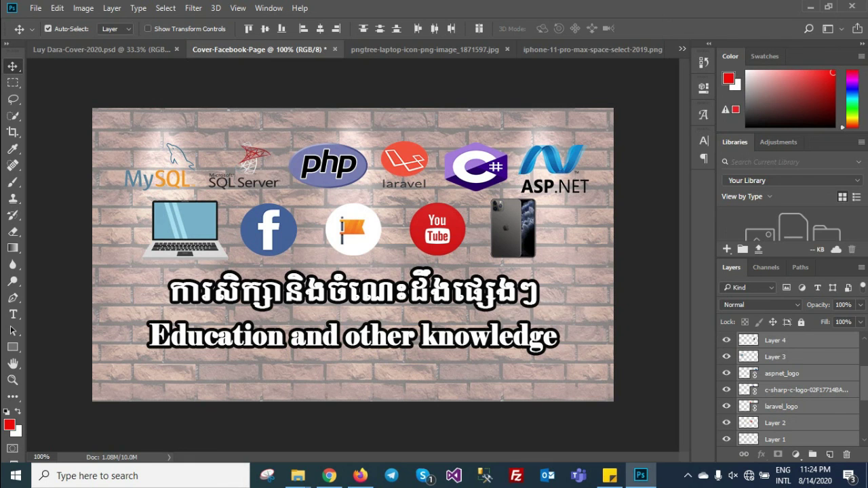
Step: Save the cover to the Desktop as JPEG Cover-Facebook-Page.jpg at Maximum quality 12
click(35, 8)
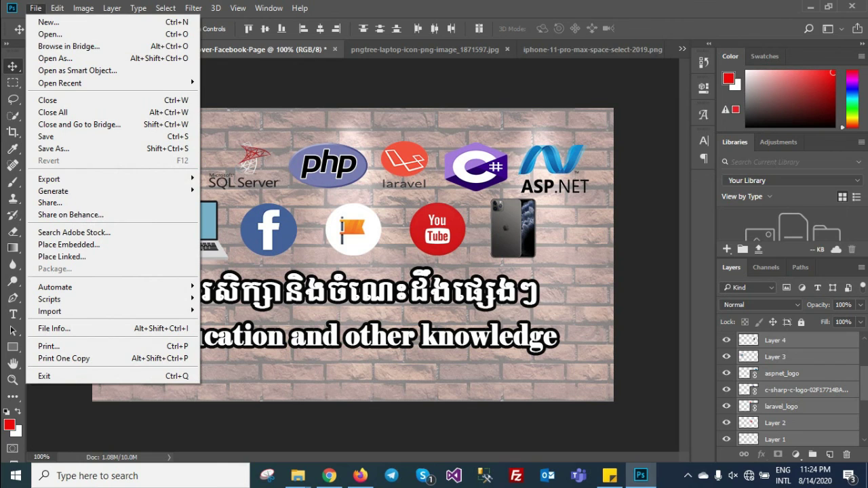
click(172, 150)
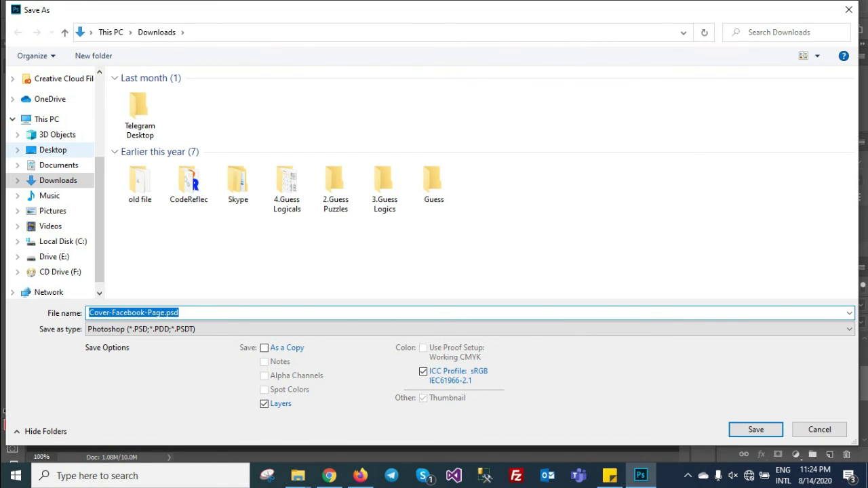
click(53, 150)
click(203, 329)
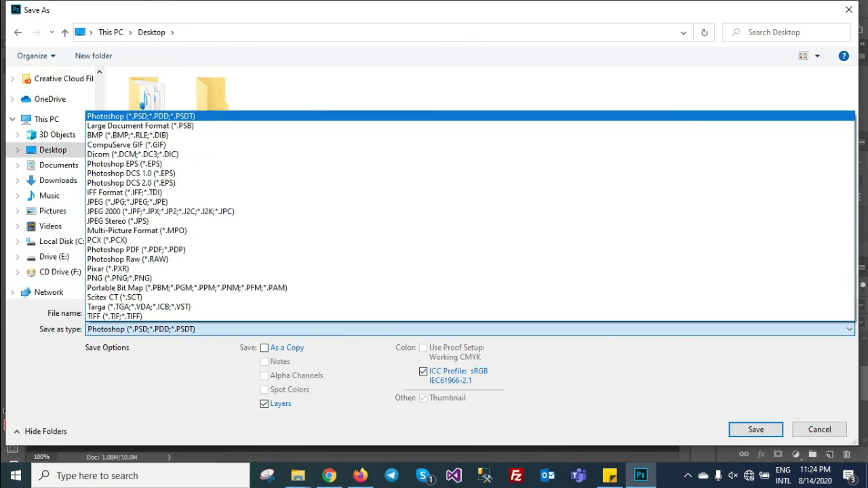
key(Return)
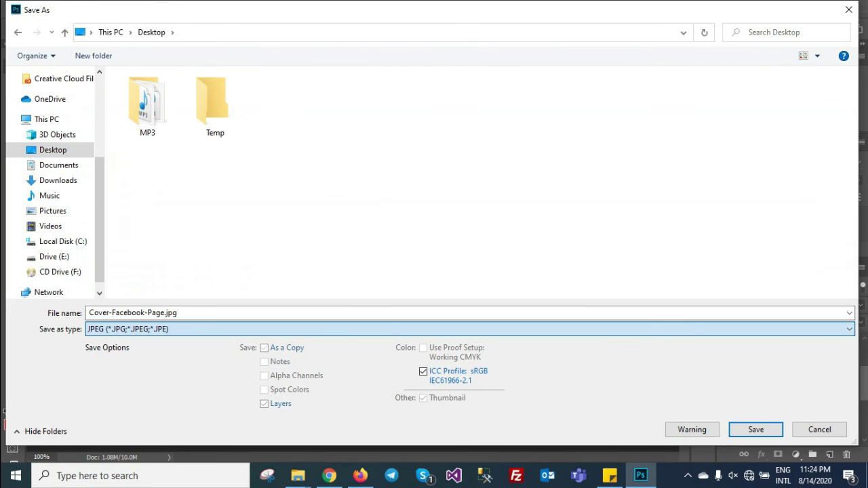
key(Return)
key(Return)
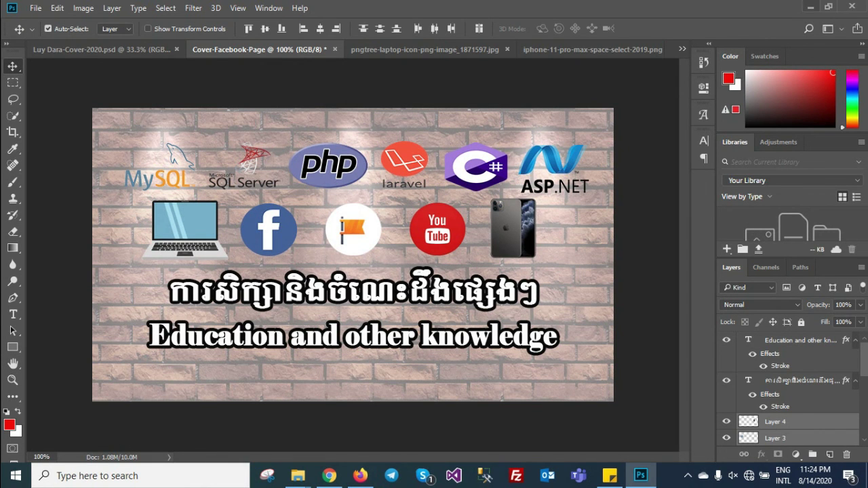
click(810, 6)
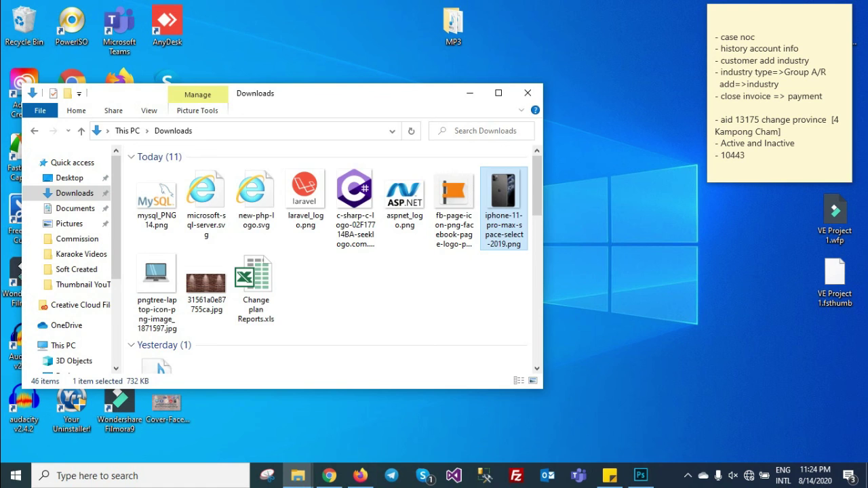
Step: Hide the Downloads window and open Cover-Facebook-Page.jpg from the desktop in Photos
click(469, 92)
double_click(168, 405)
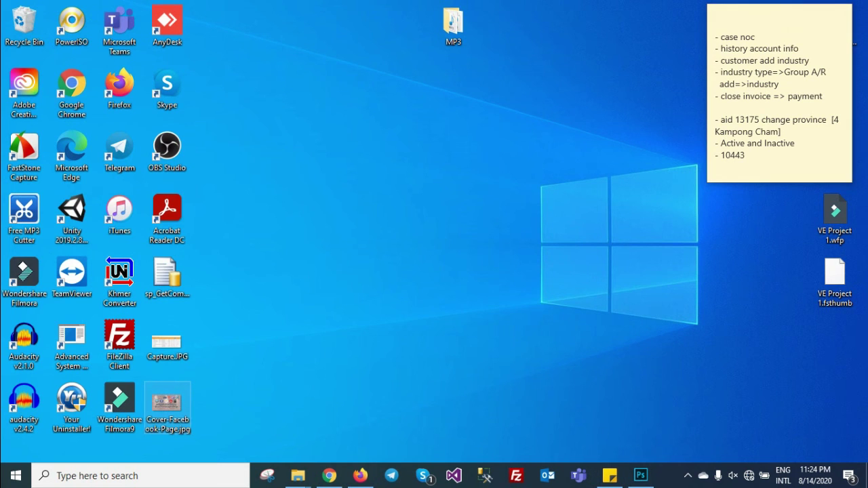